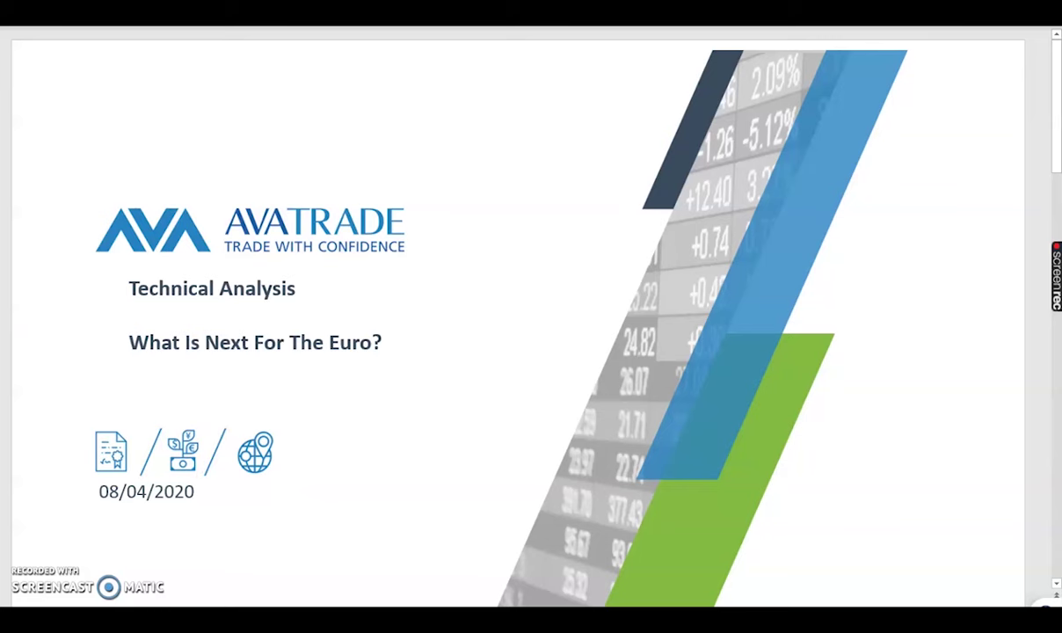
# - Advance the presentation to the Risk Warning slide and switch to the EURUSD daily chart in MetaTrader 4
pyautogui.press('pagedown')
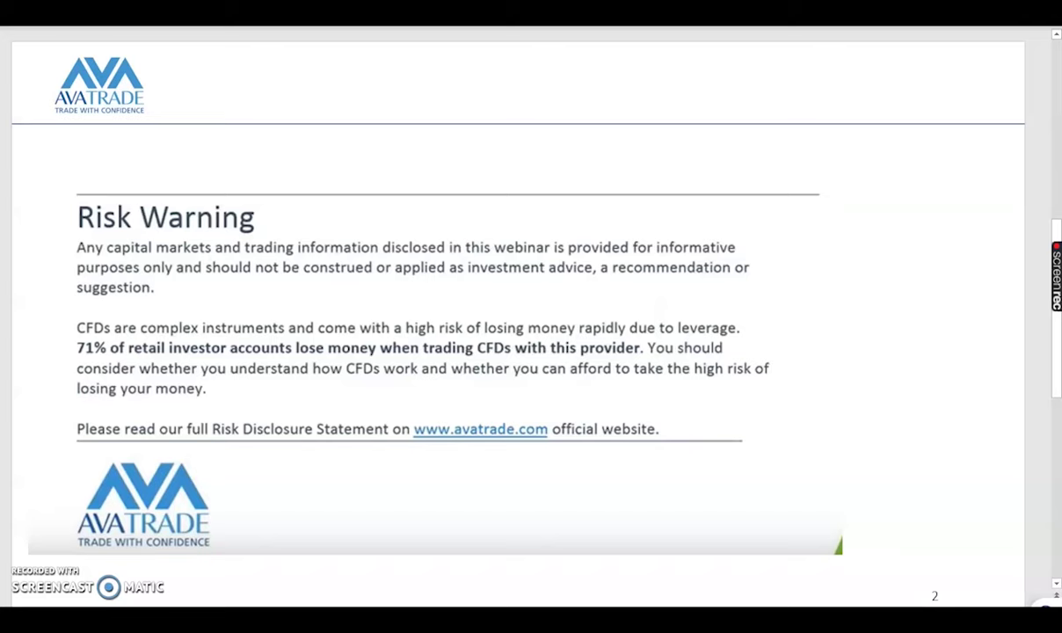
pyautogui.moveTo(186, 615)
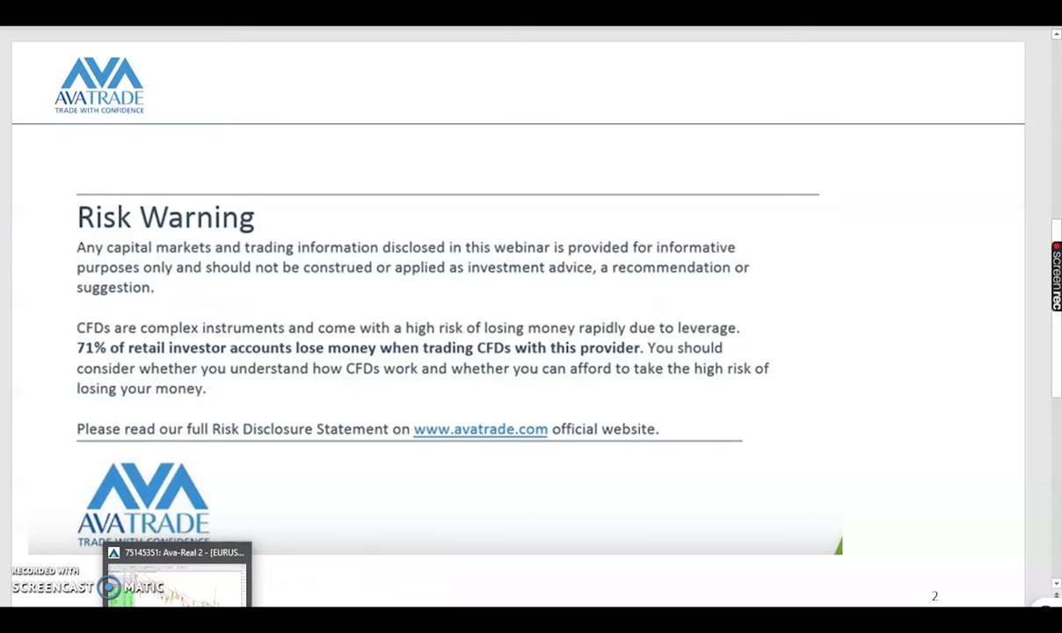
pyautogui.click(176, 580)
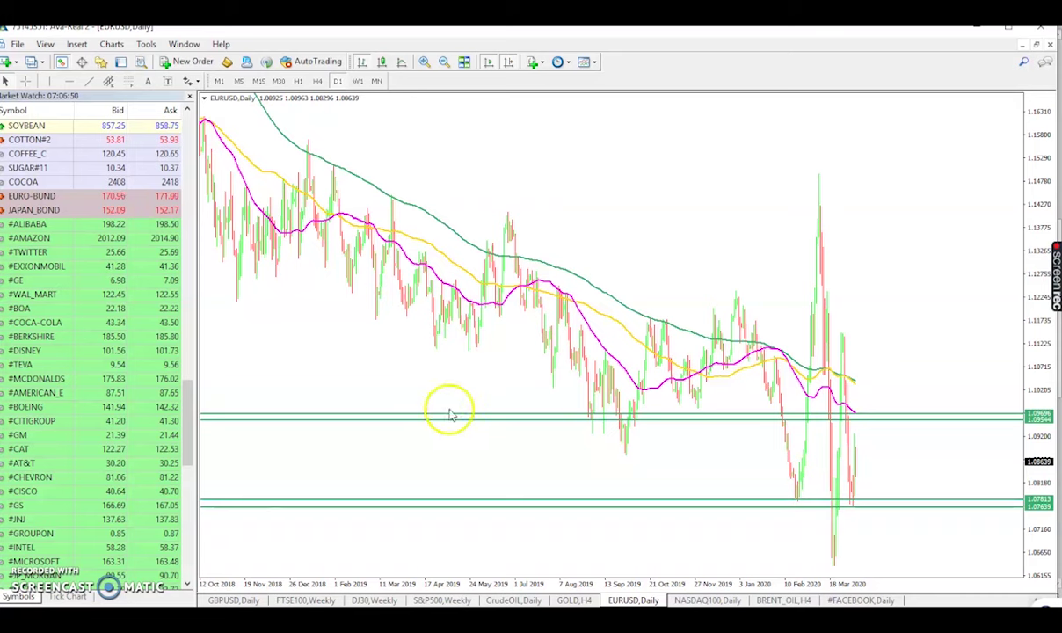
# - Zoom the EURUSD daily chart in one level and display its prices as candlesticks
pyautogui.click(423, 61)
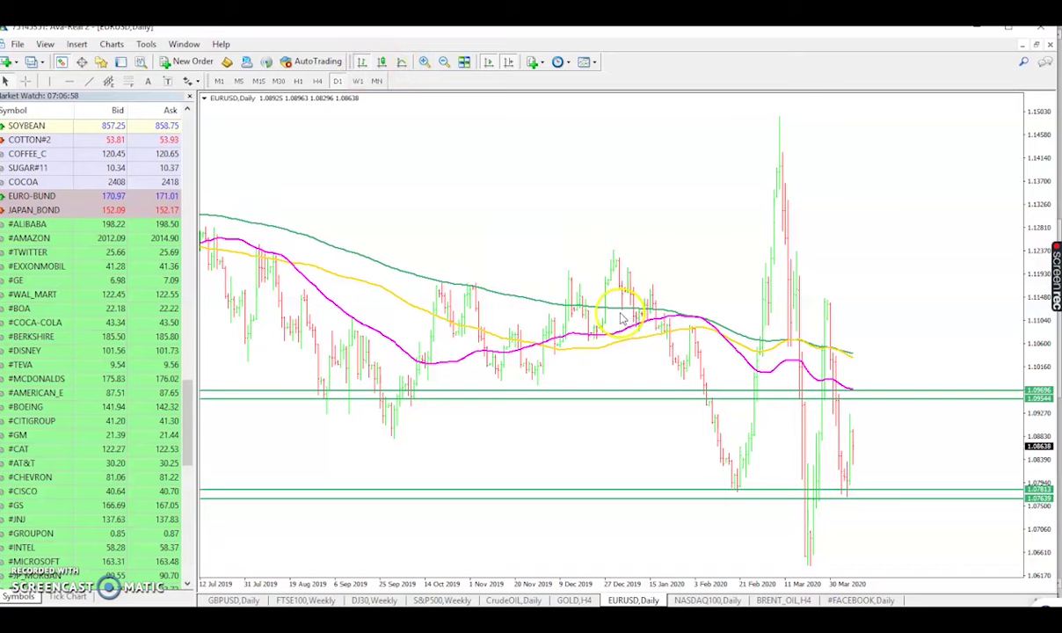
pyautogui.click(382, 63)
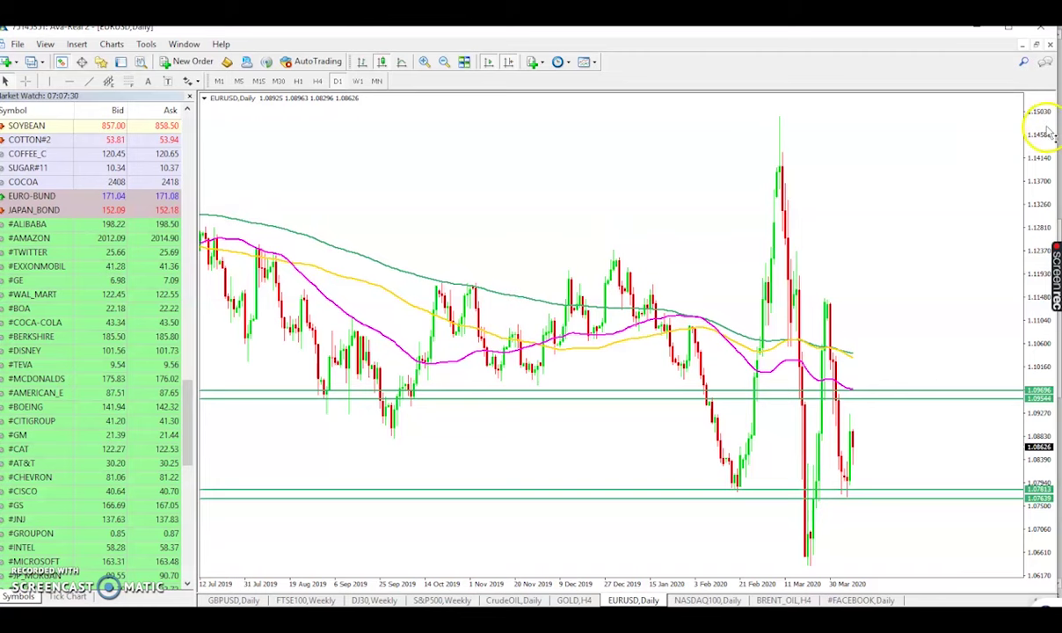
# - Review the EURUSD daily price history back to April 2017 and return to the closer view starting in July 2019
pyautogui.moveTo(1045, 123); pyautogui.dragTo(1046, 164)
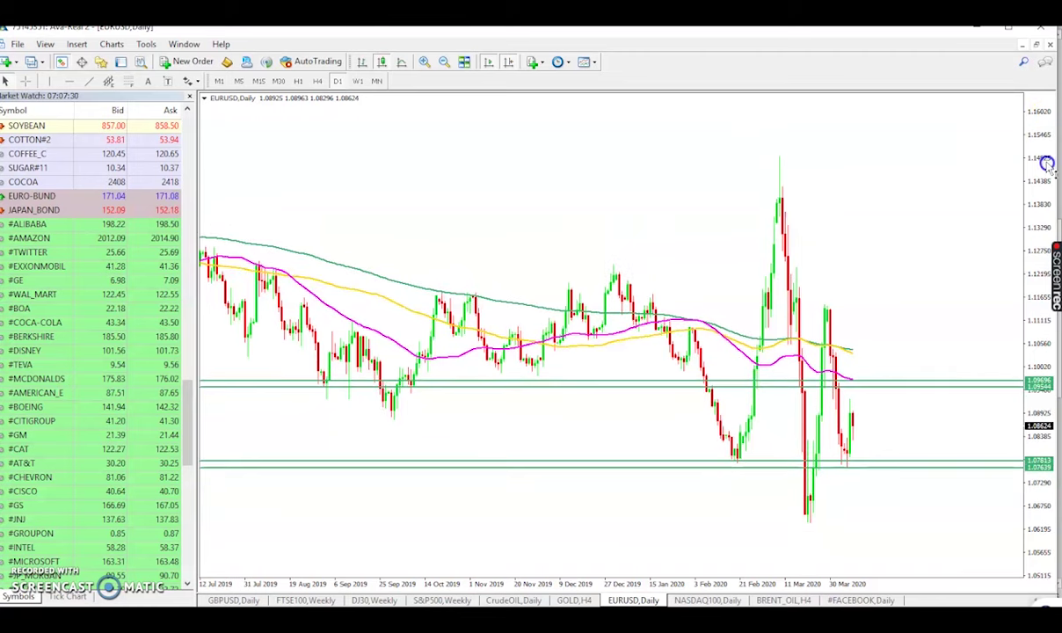
pyautogui.click(441, 61)
pyautogui.click(440, 61)
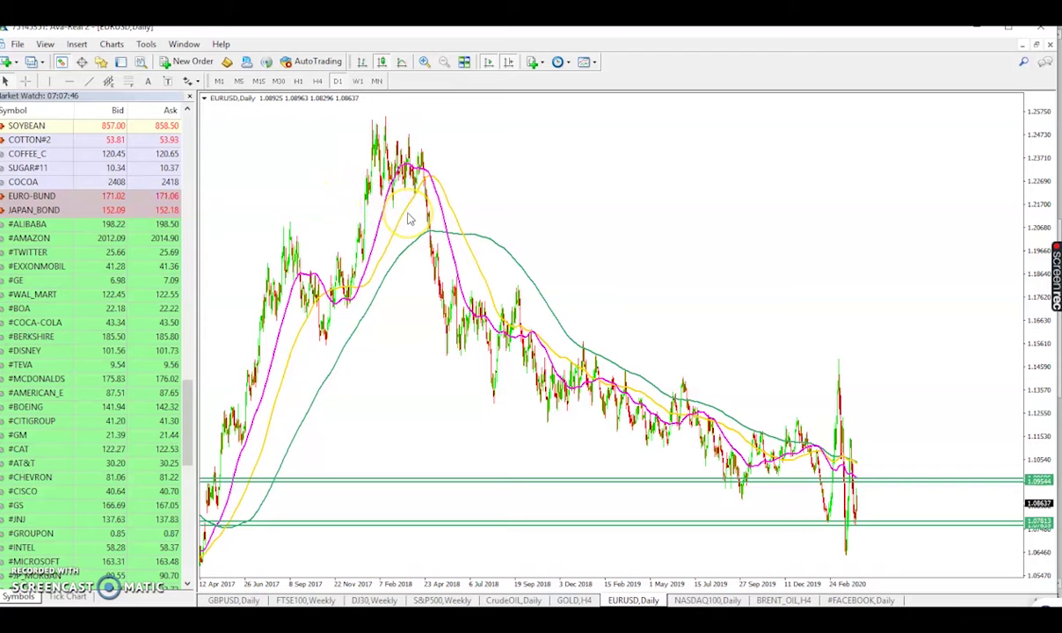
pyautogui.moveTo(416, 247)
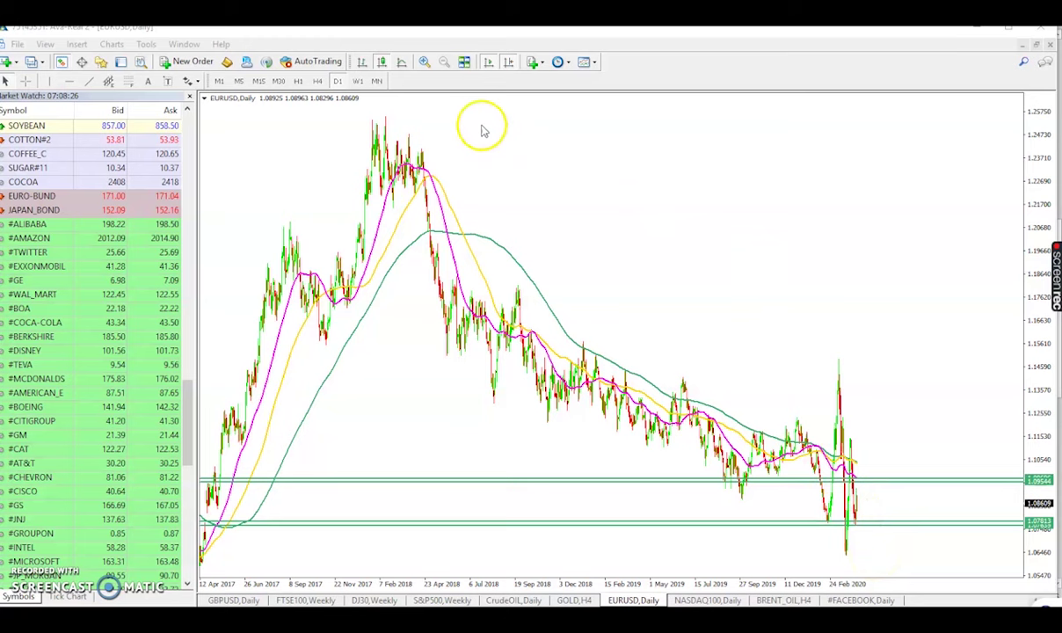
pyautogui.click(423, 61)
pyautogui.click(424, 62)
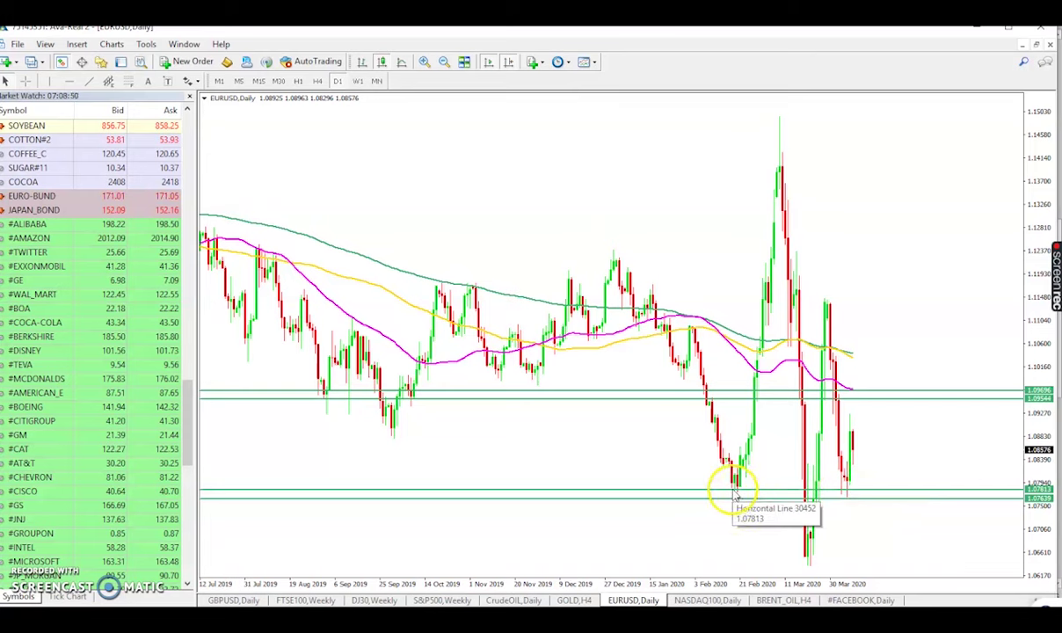
# - Examine the latest daily candles between the two pairs of horizontal lines, including the 50-period moving average near the upper pair
pyautogui.click(855, 508)
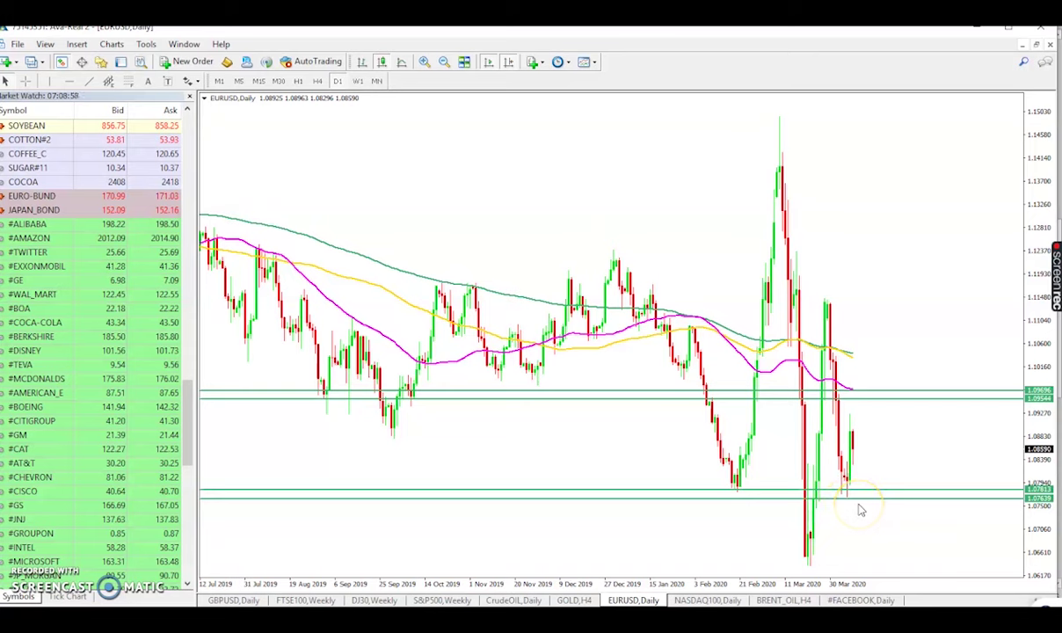
pyautogui.moveTo(861, 505); pyautogui.dragTo(855, 400)
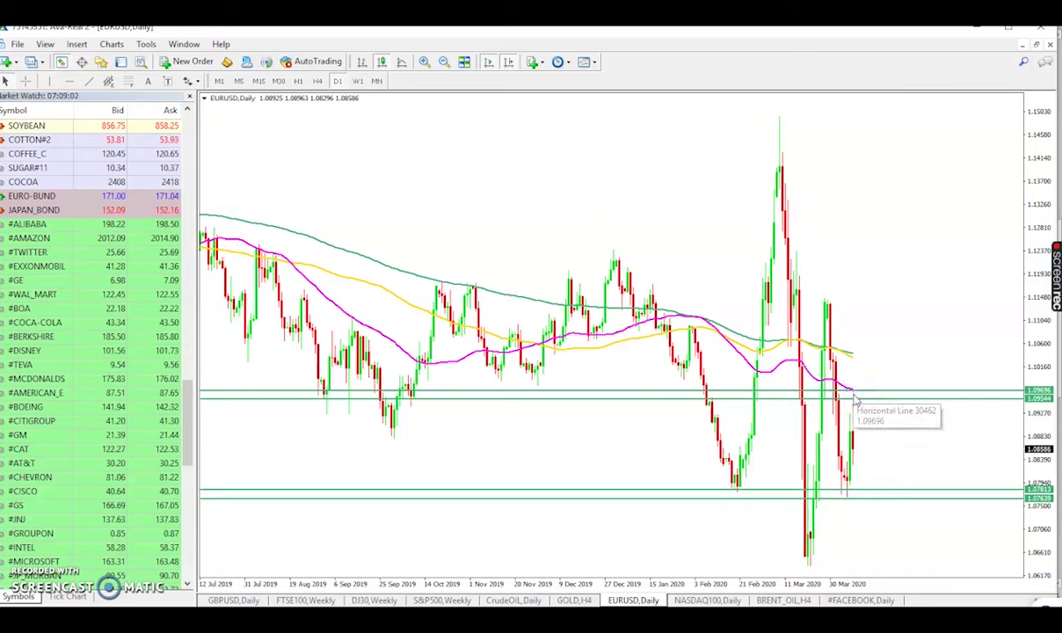
pyautogui.click(853, 405)
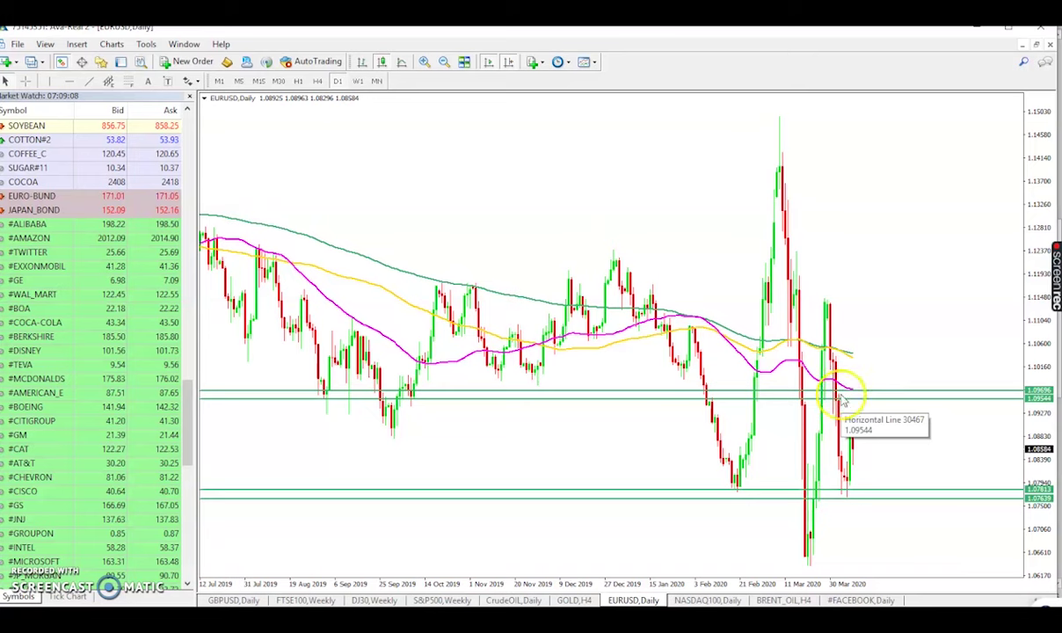
pyautogui.click(841, 404)
pyautogui.click(841, 402)
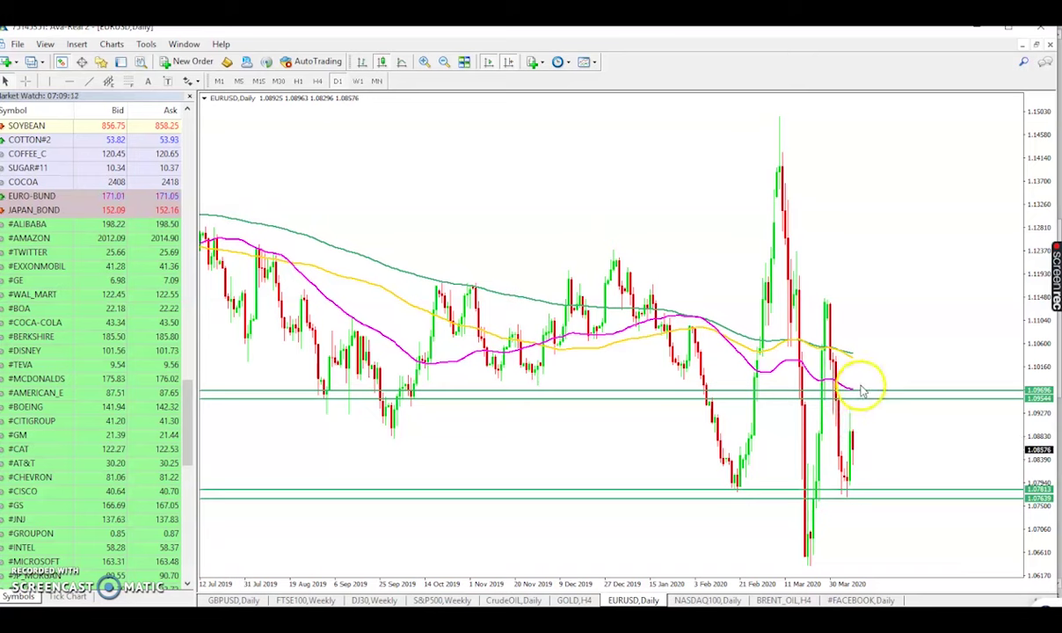
pyautogui.moveTo(853, 393)
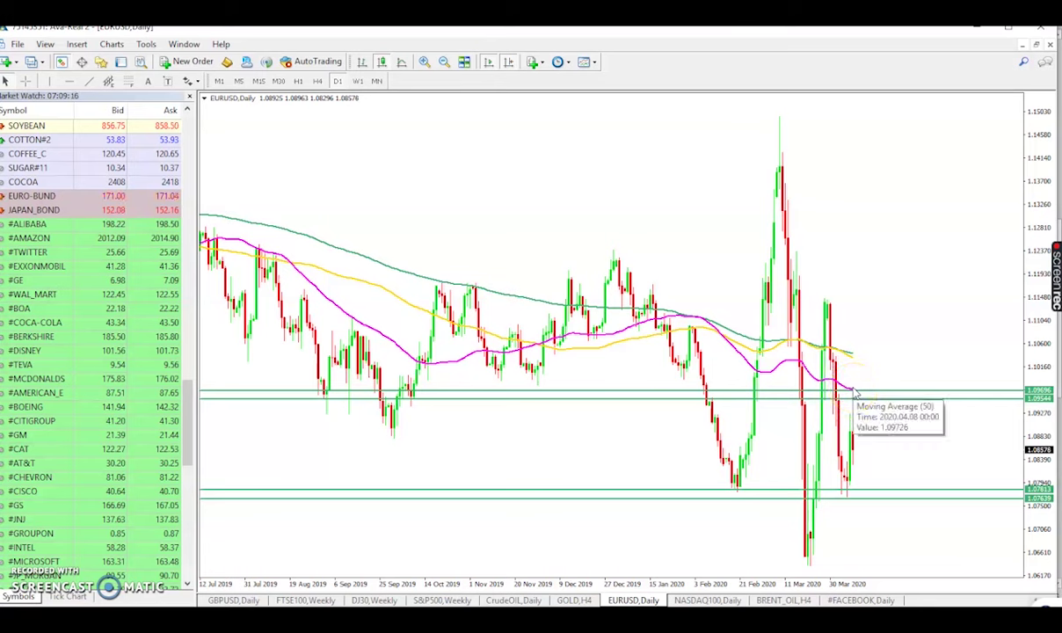
pyautogui.click(928, 428)
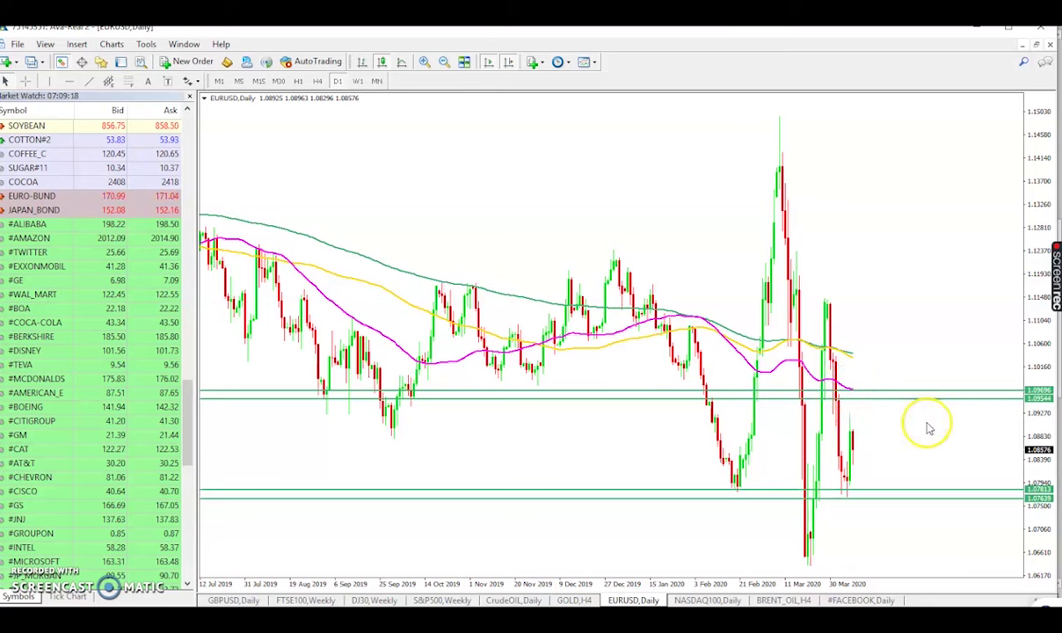
pyautogui.click(895, 406)
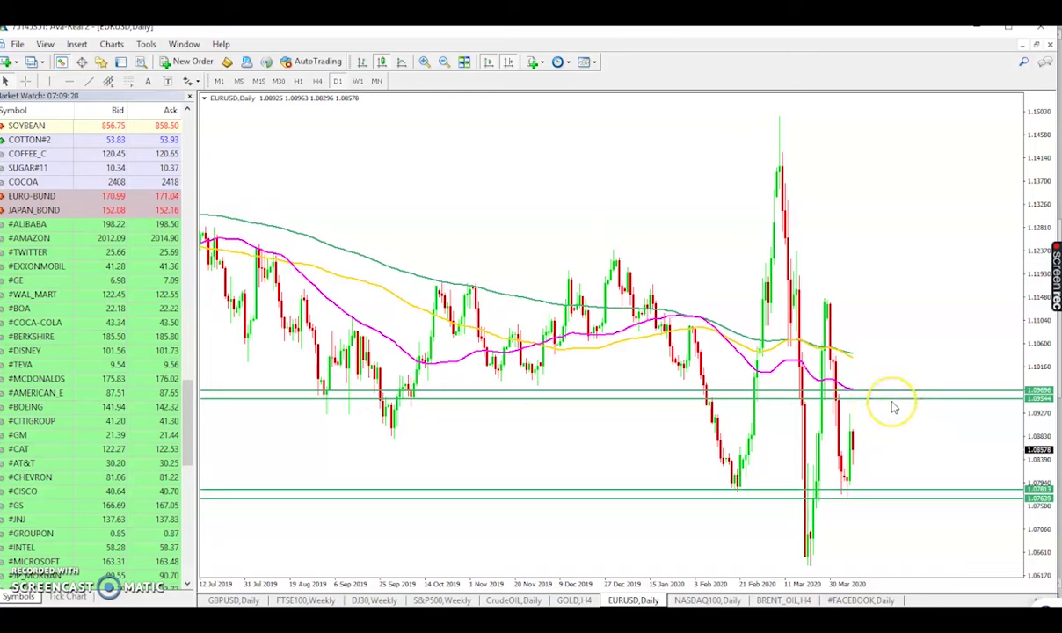
# - Select both upper horizontal lines on the EURUSD daily chart and recolor the one at 1.09544 Red
pyautogui.doubleClick(892, 404)
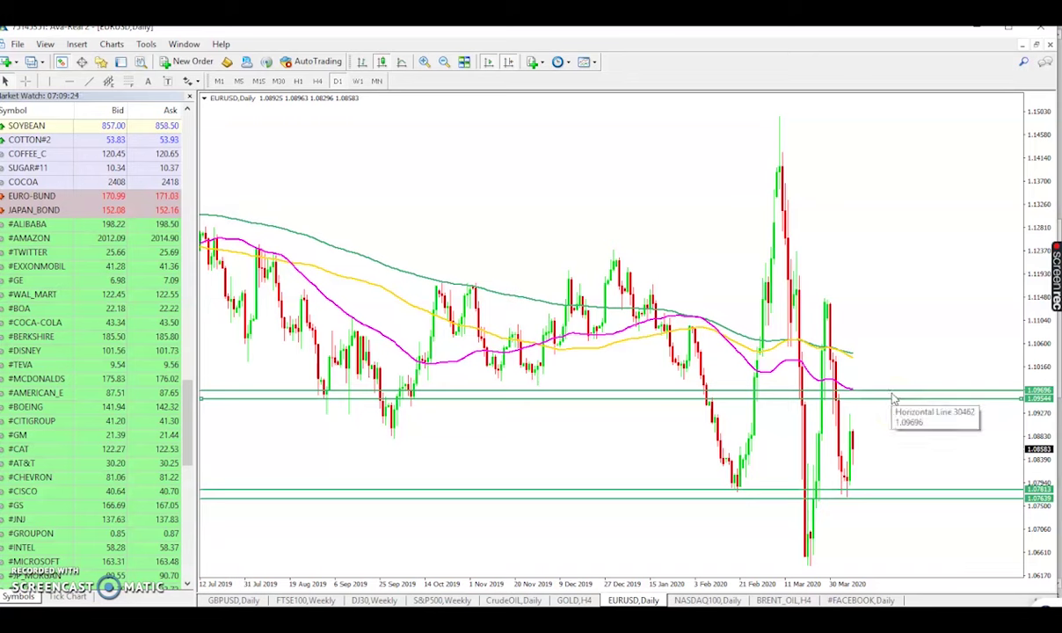
pyautogui.click(891, 395)
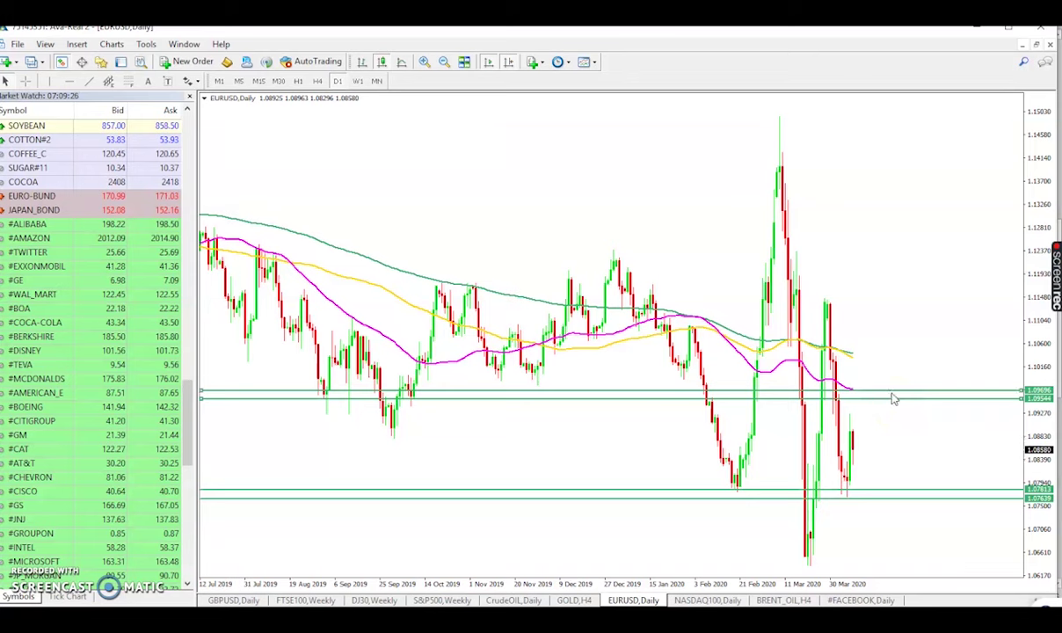
pyautogui.rightClick(891, 397)
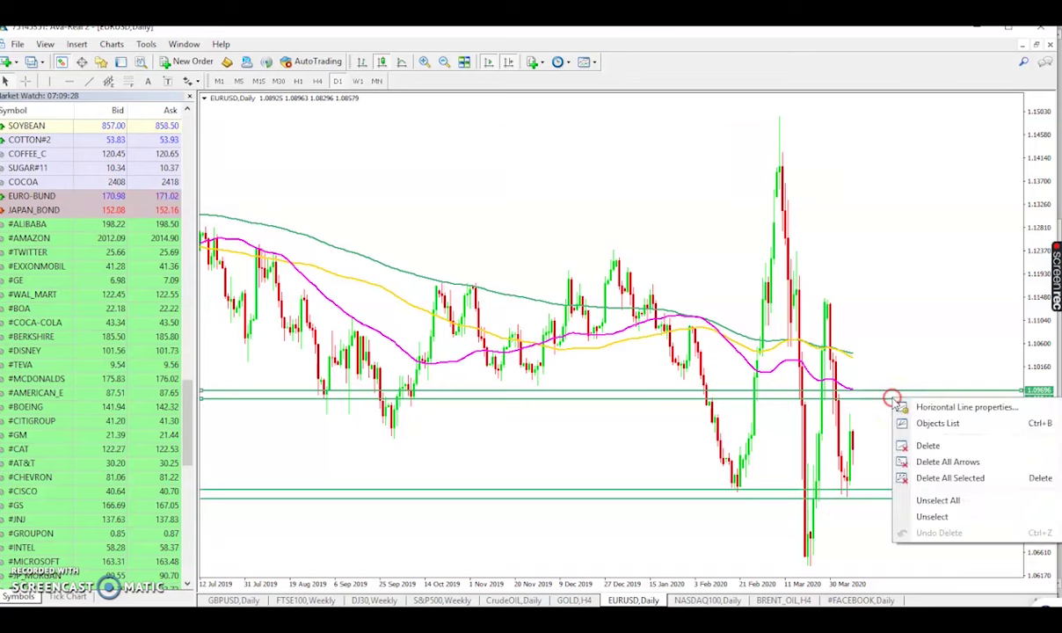
pyautogui.click(941, 406)
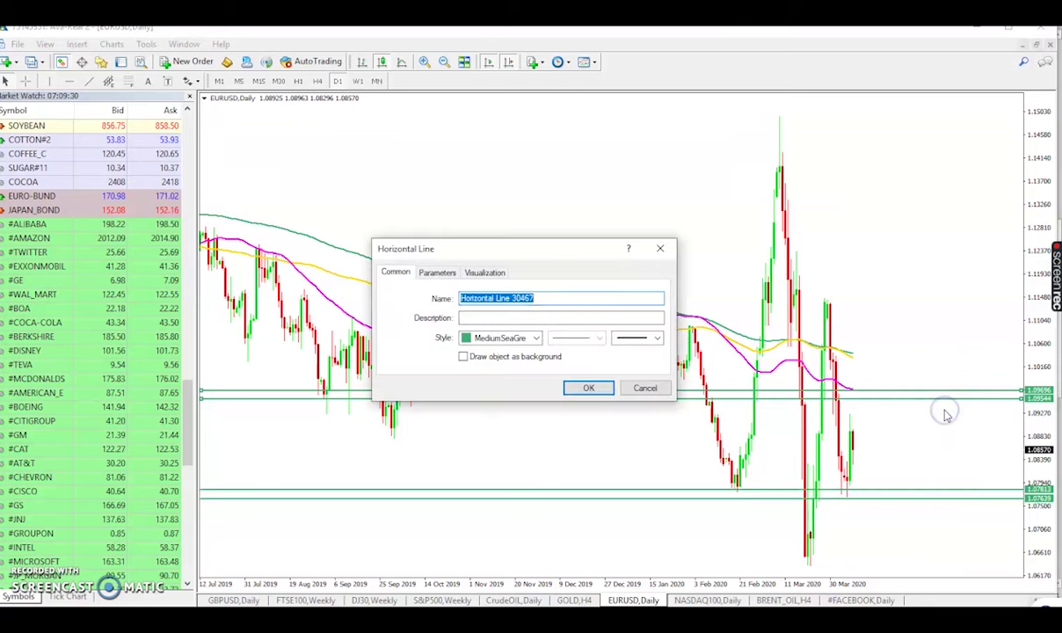
pyautogui.click(535, 339)
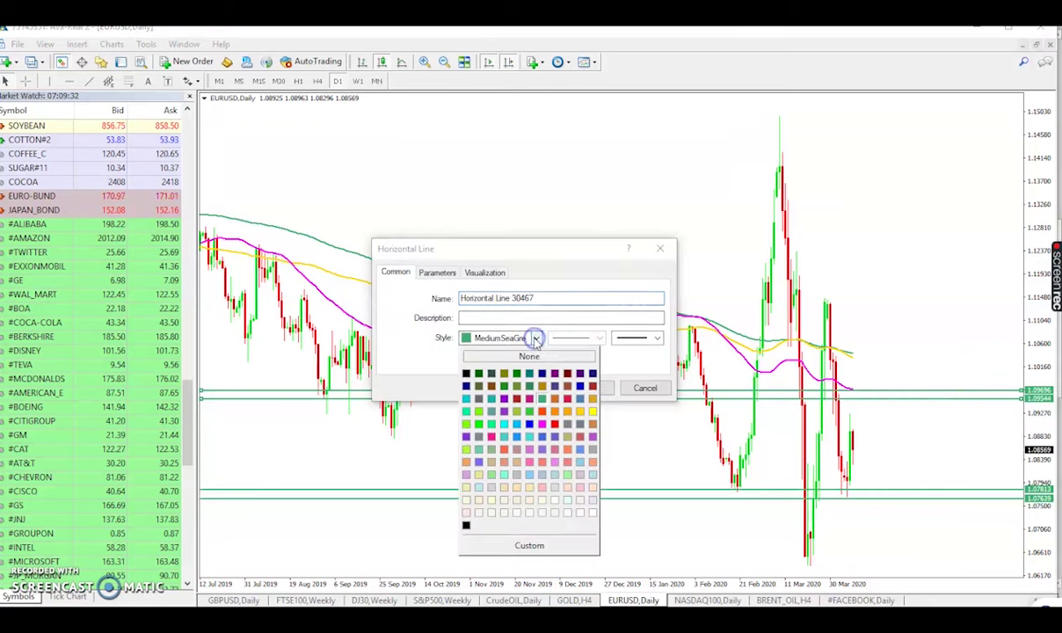
pyautogui.click(553, 423)
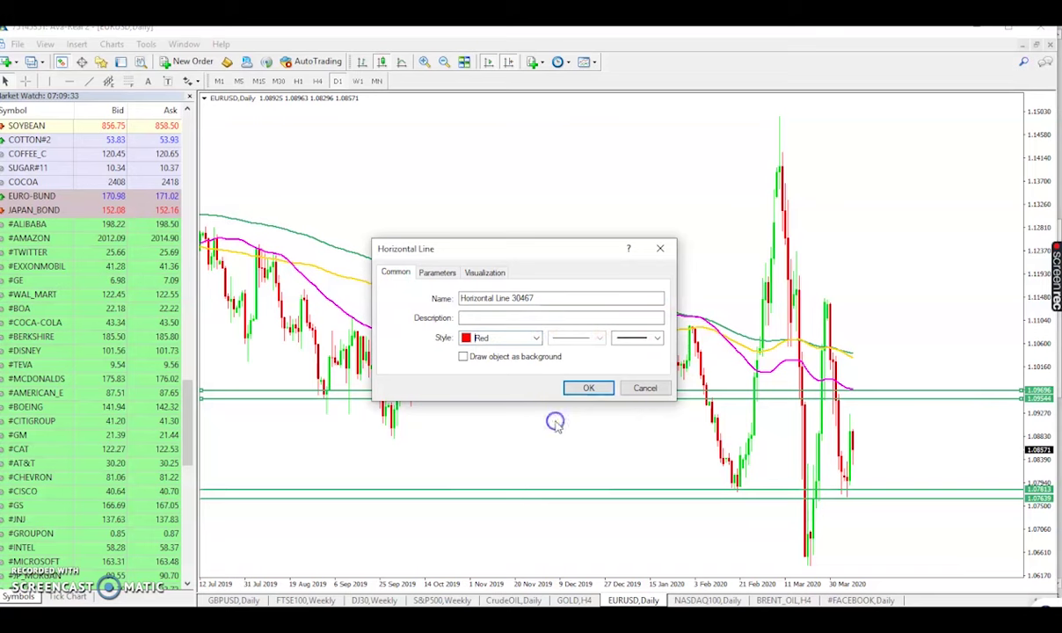
pyautogui.click(585, 388)
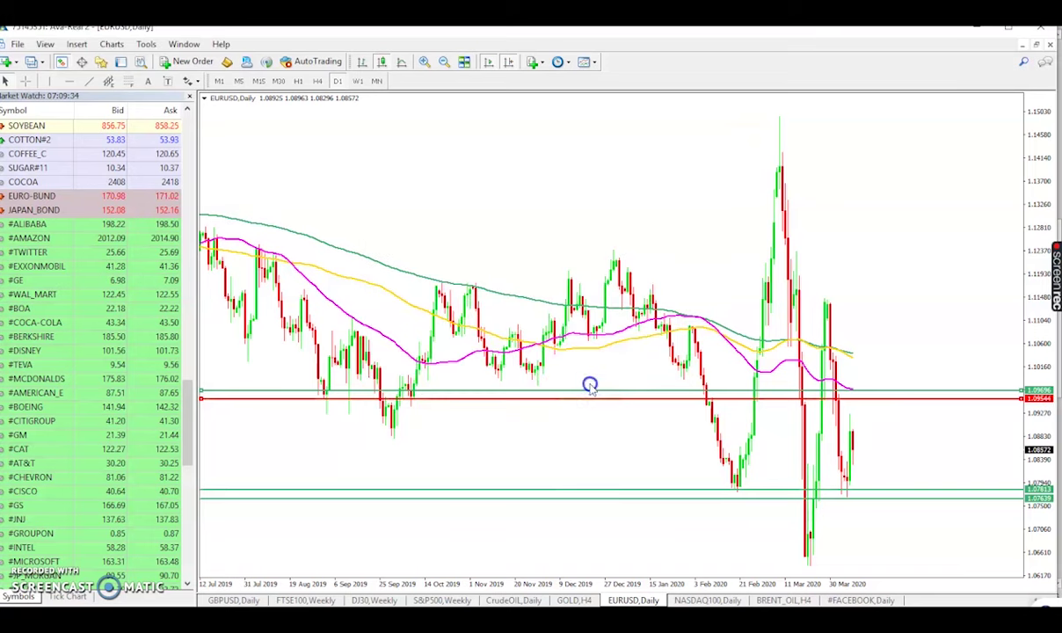
# - Recolor the horizontal line at 1.09696 Red to match the neighbouring resistance line
pyautogui.rightClick(857, 394)
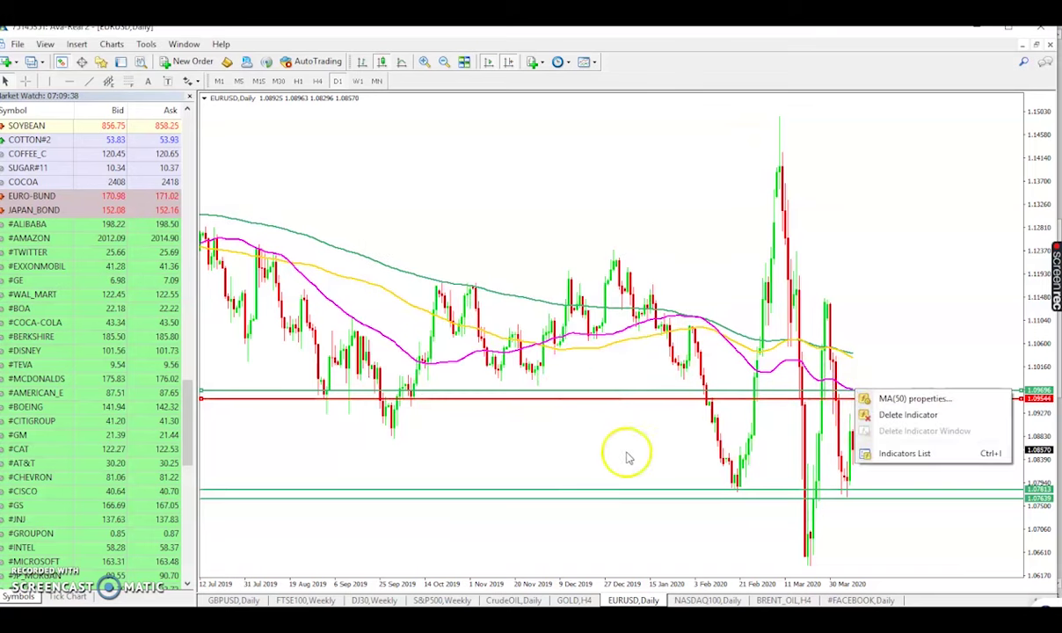
pyautogui.click(593, 428)
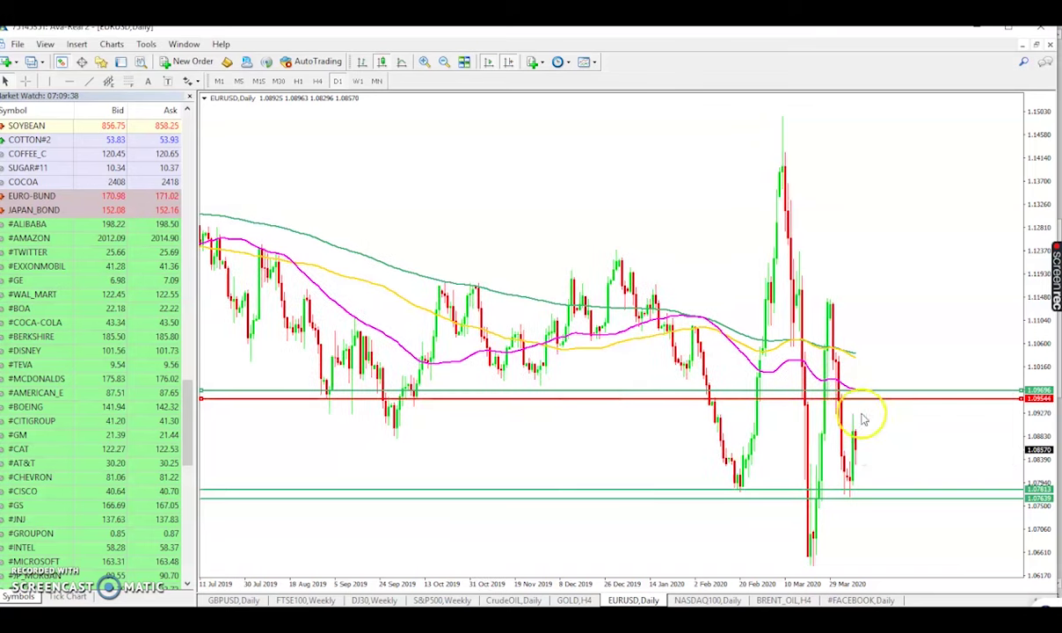
pyautogui.rightClick(920, 396)
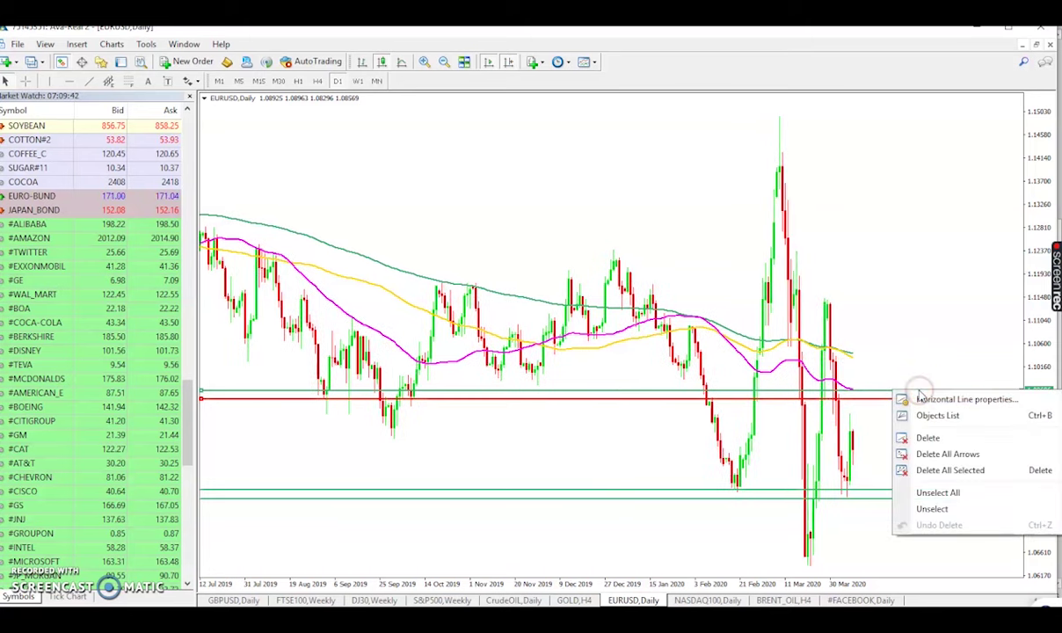
pyautogui.click(923, 399)
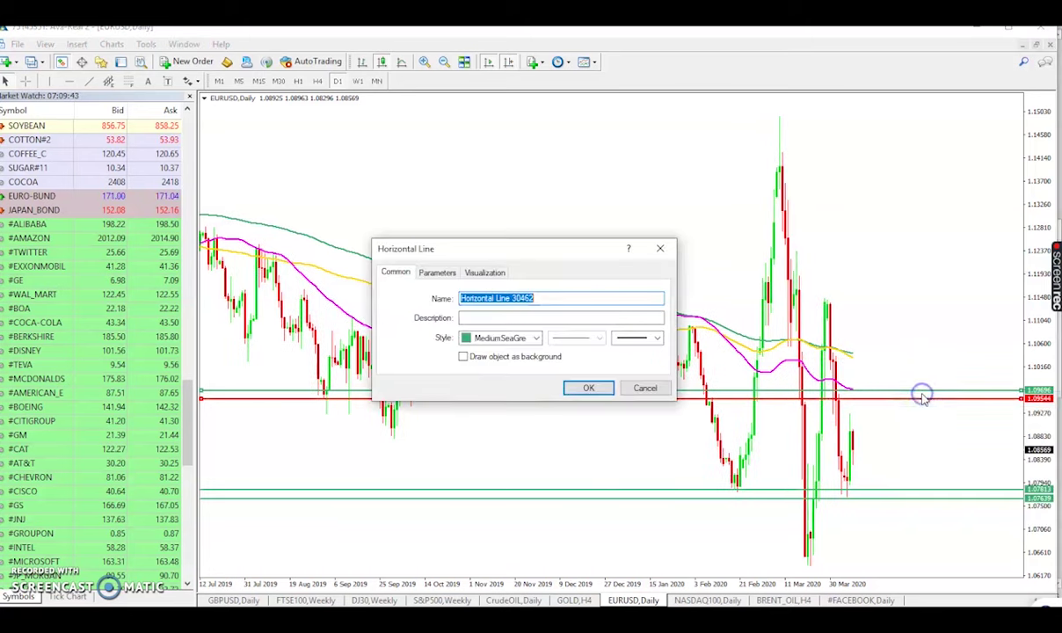
pyautogui.click(533, 339)
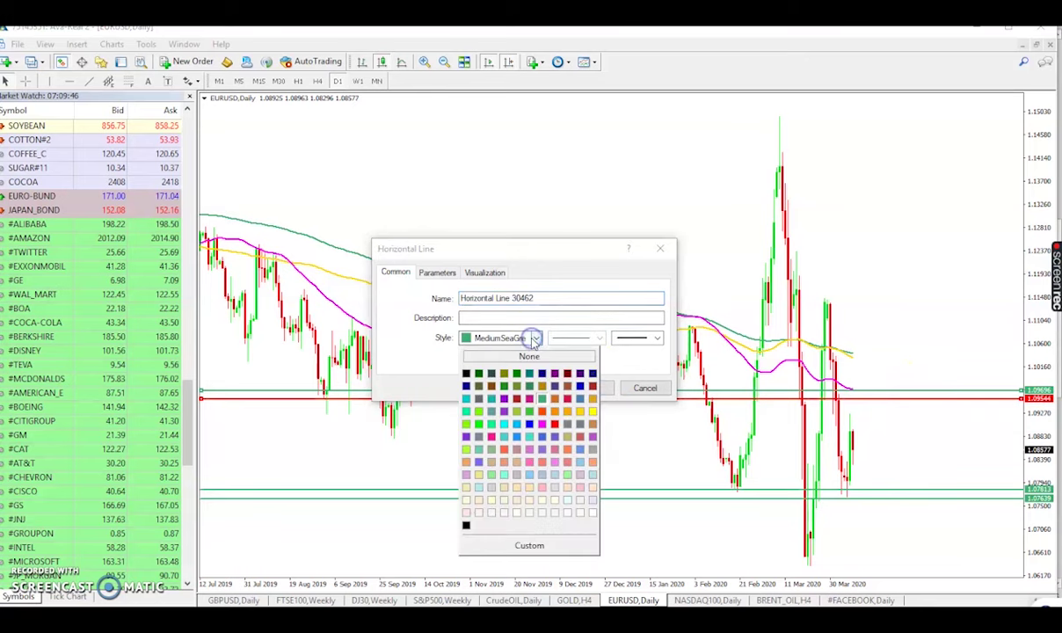
pyautogui.click(556, 424)
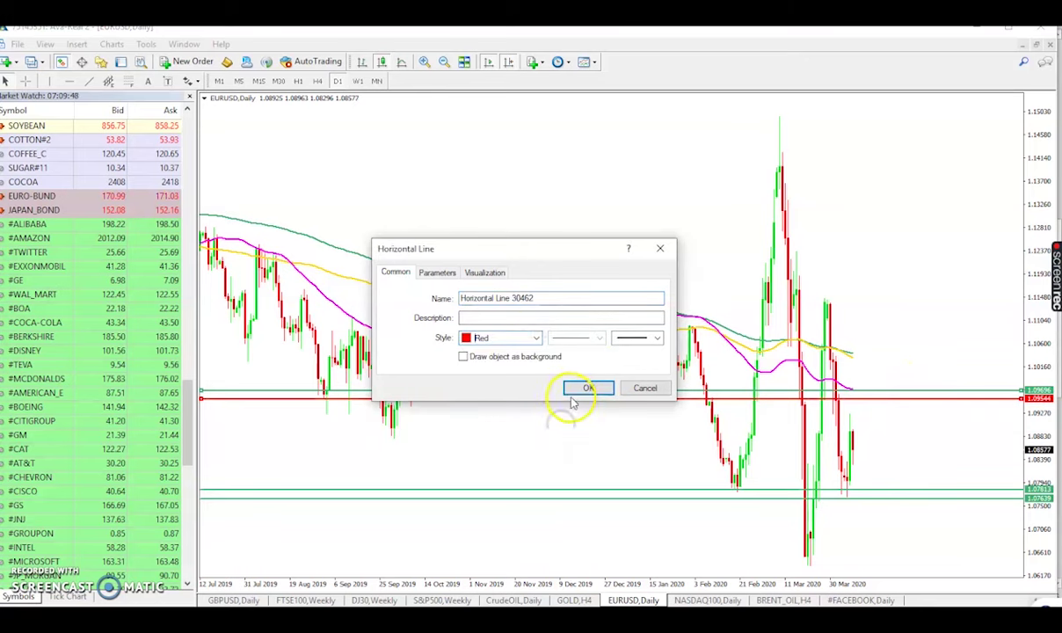
pyautogui.click(580, 388)
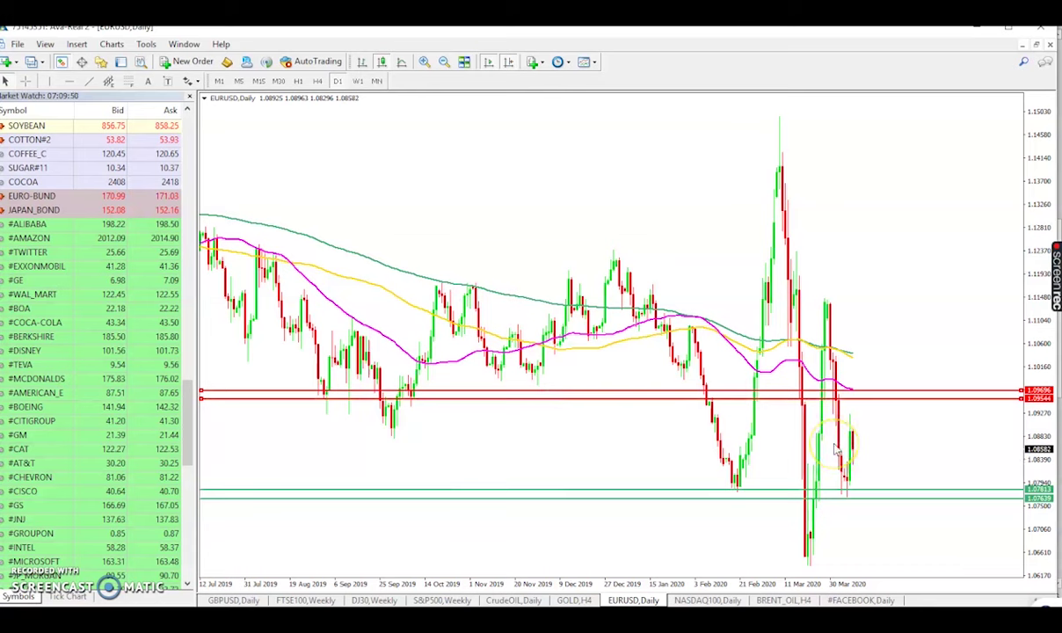
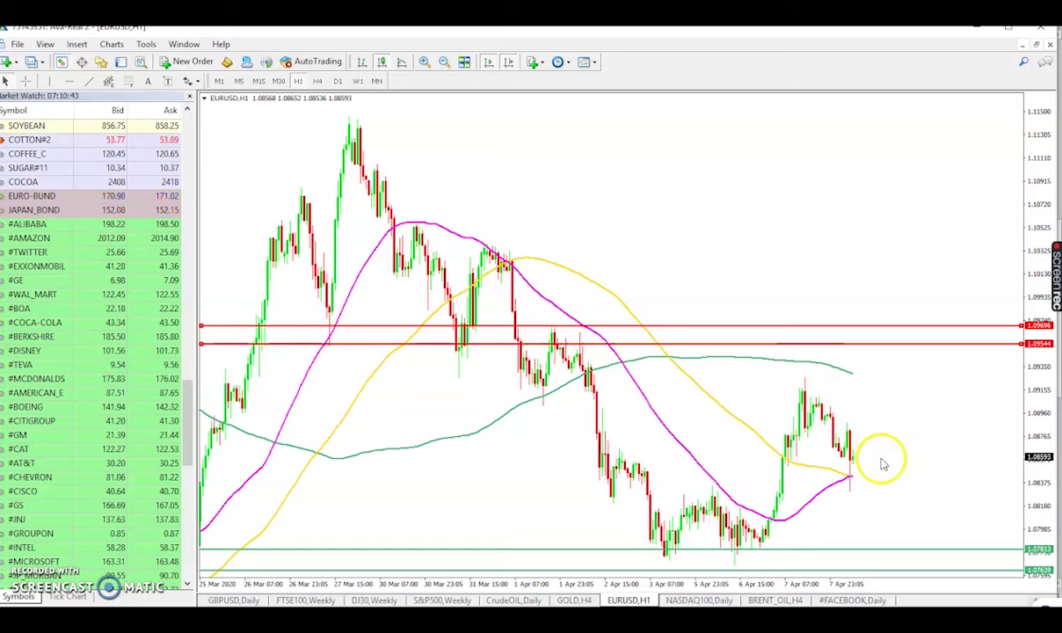
pyautogui.moveTo(848, 478)
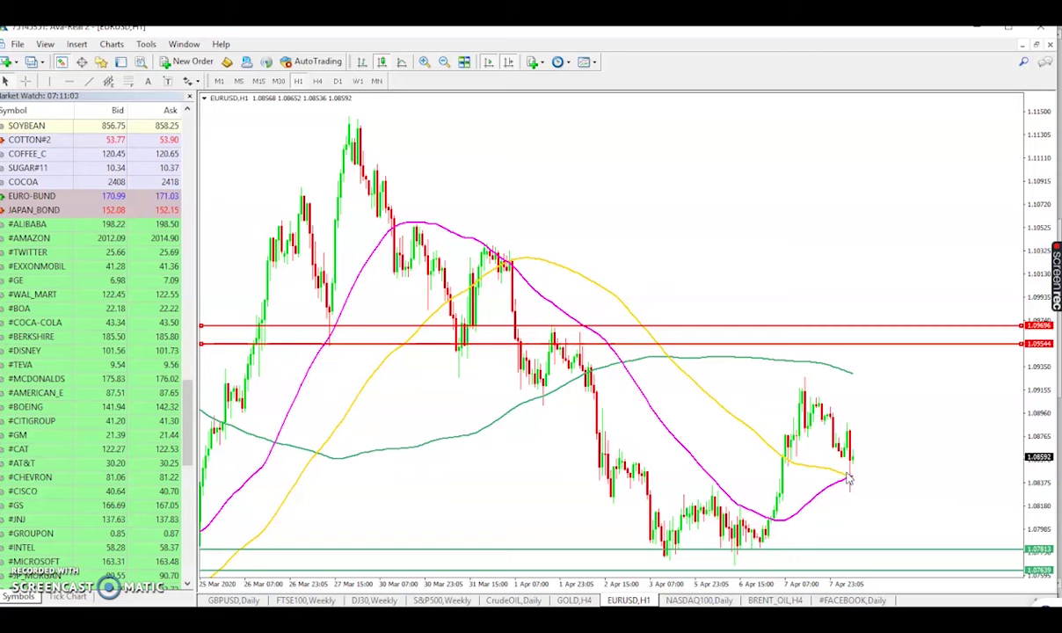
pyautogui.click(898, 507)
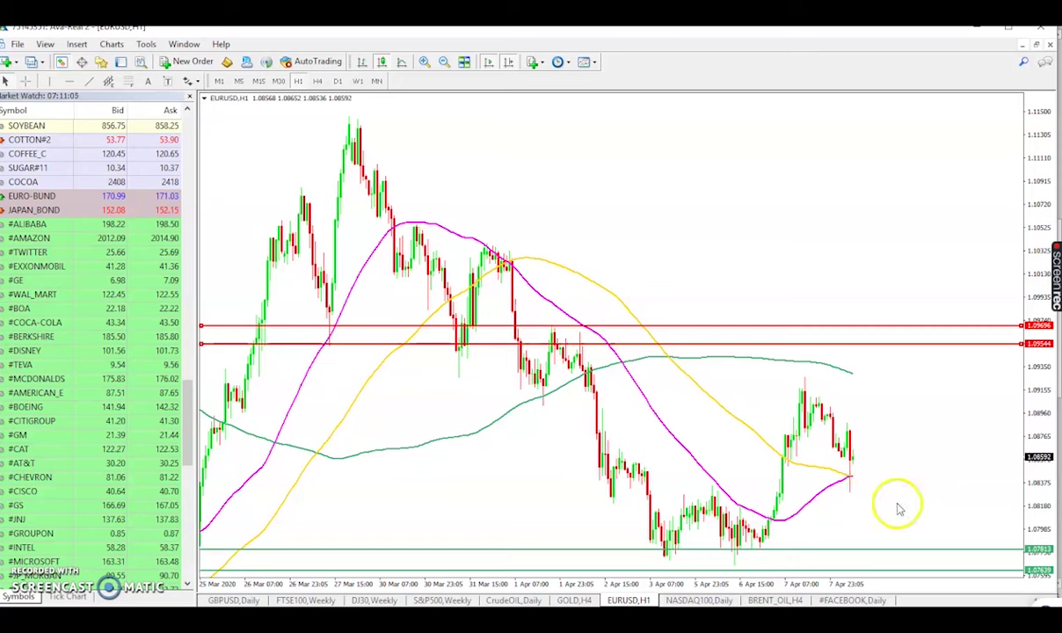
pyautogui.click(852, 563)
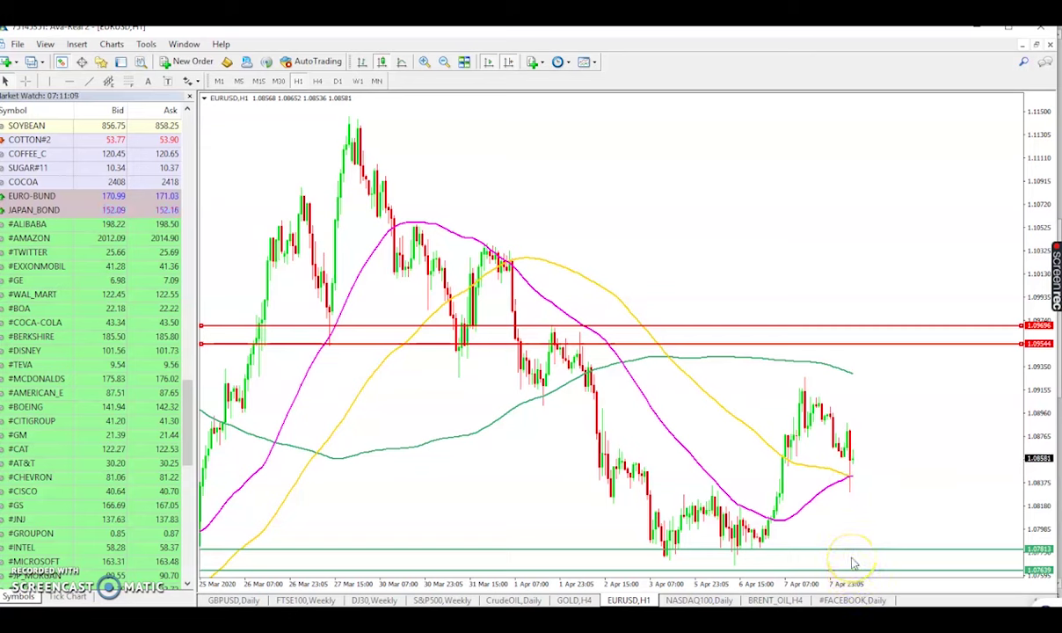
# - Draw two horizontal lines just below the latest candles on the EURUSD hourly chart, at about 1.08265 and 1.08372
pyautogui.click(79, 83)
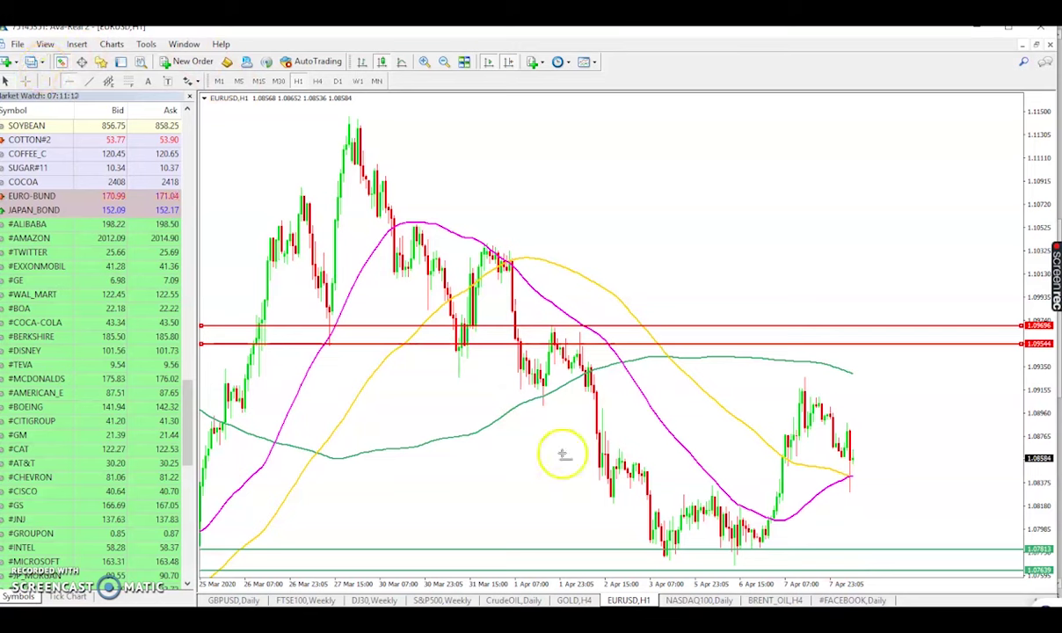
pyautogui.click(719, 495)
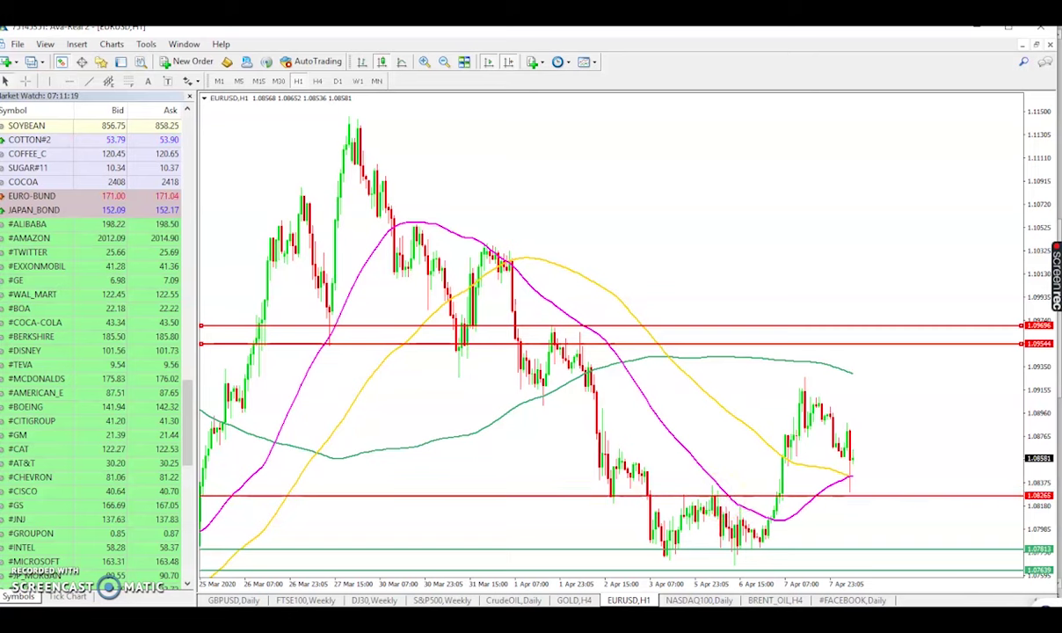
pyautogui.click(78, 81)
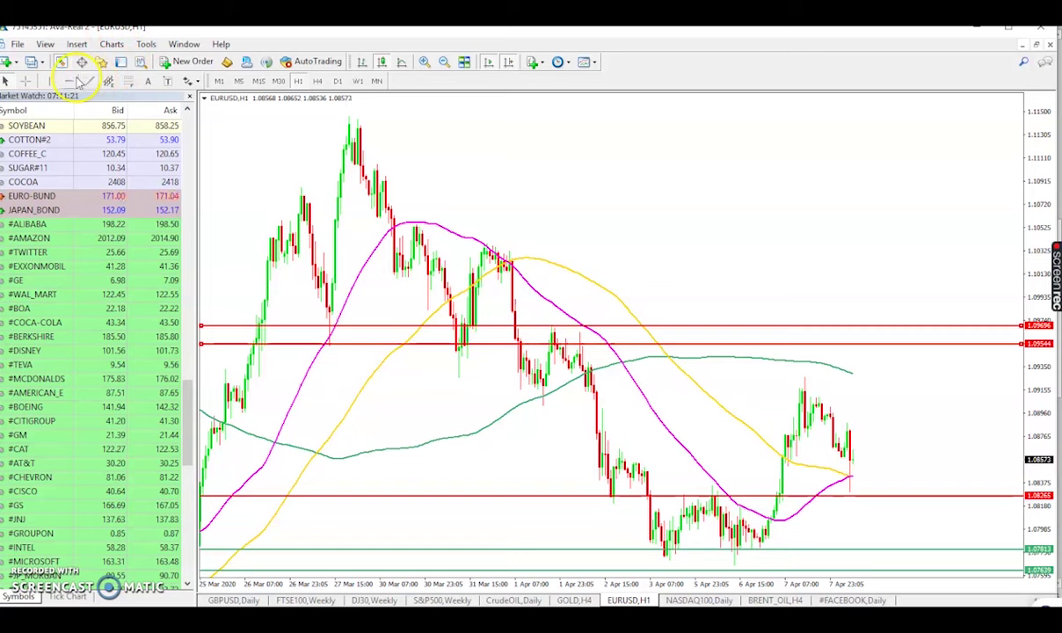
pyautogui.click(723, 480)
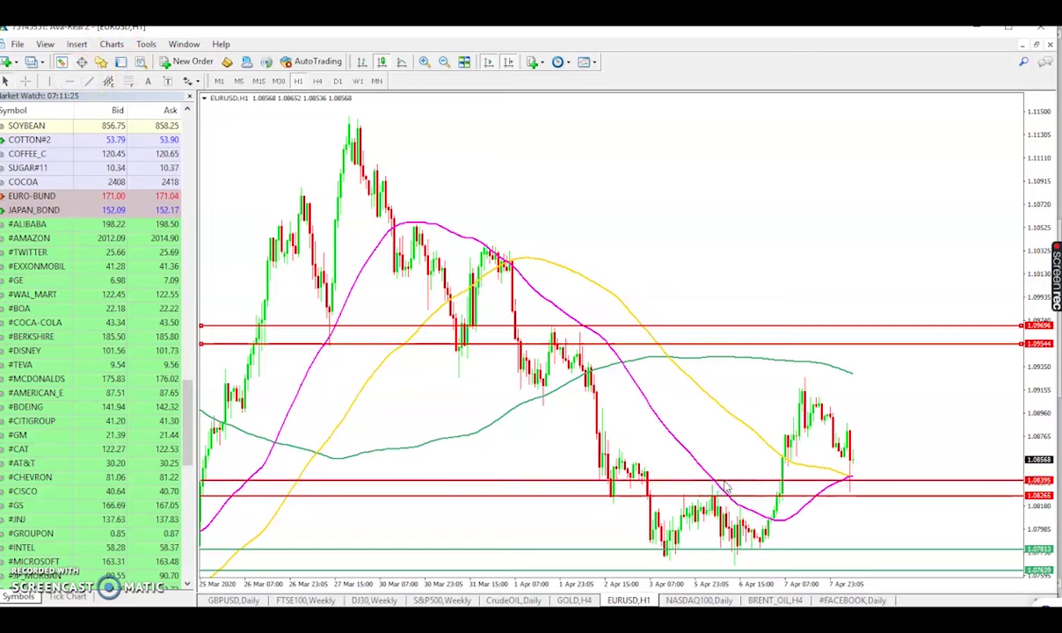
pyautogui.click(725, 486)
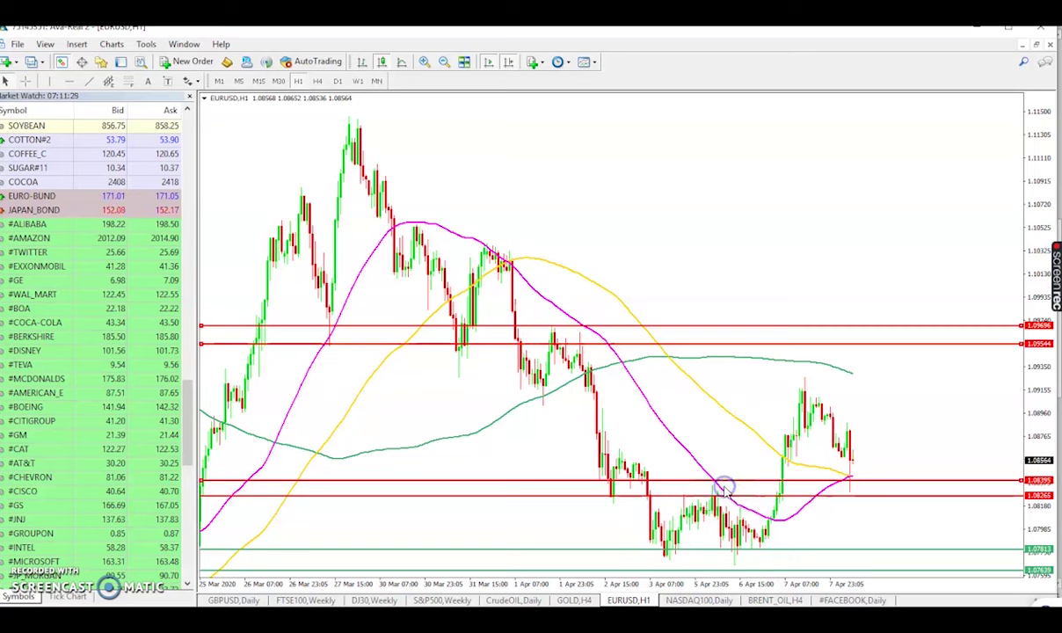
pyautogui.moveTo(724, 487); pyautogui.dragTo(727, 485)
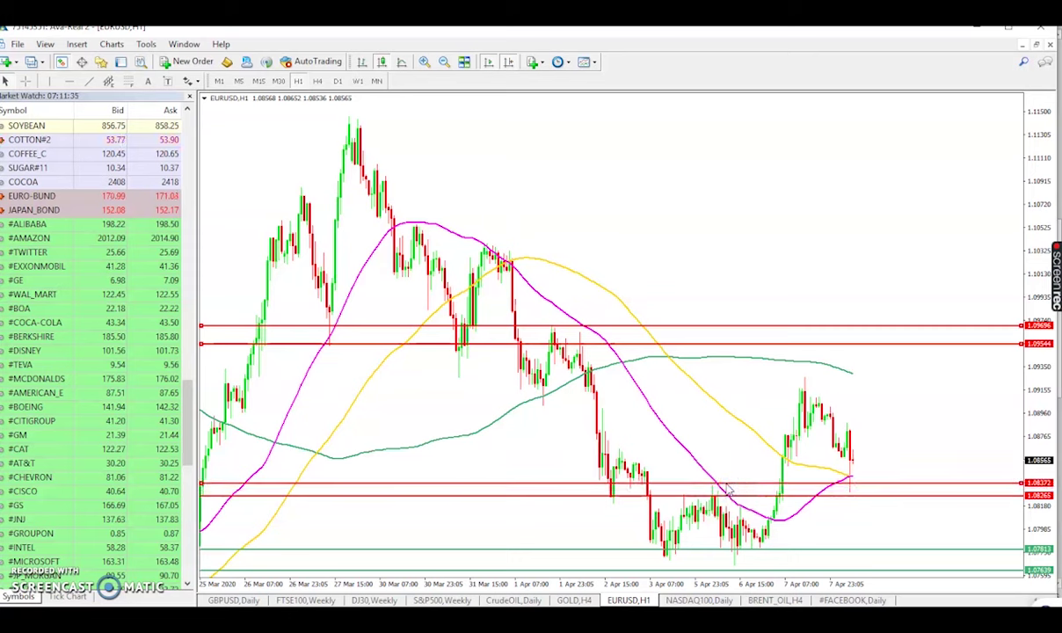
# - Restyle the horizontal line at 1.08372 as a SeaGreen dashed line with the thinnest width
pyautogui.rightClick(728, 488)
pyautogui.click(825, 493)
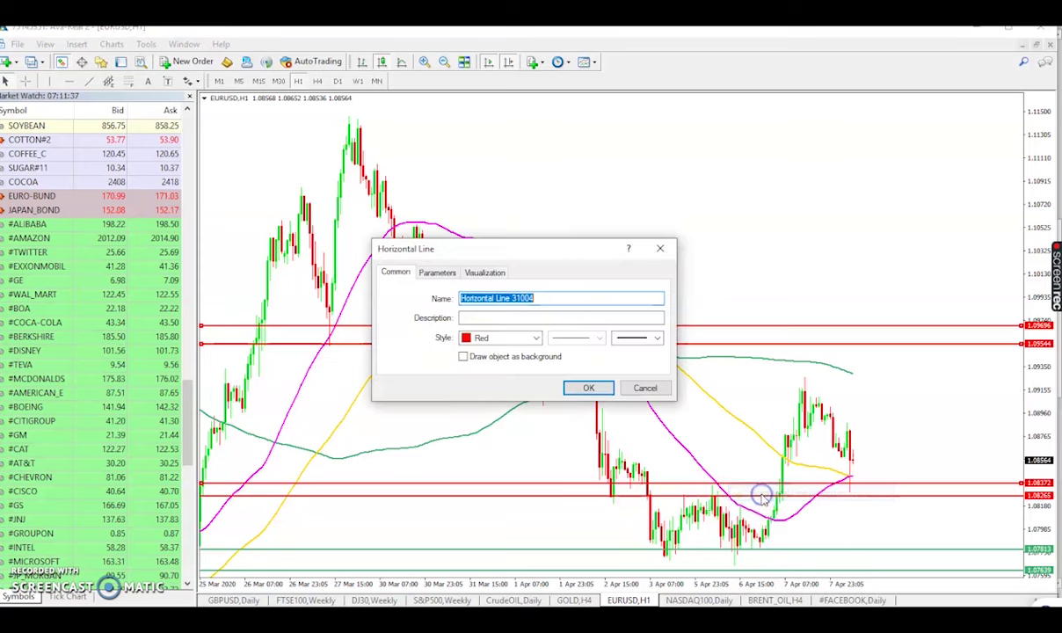
pyautogui.click(535, 339)
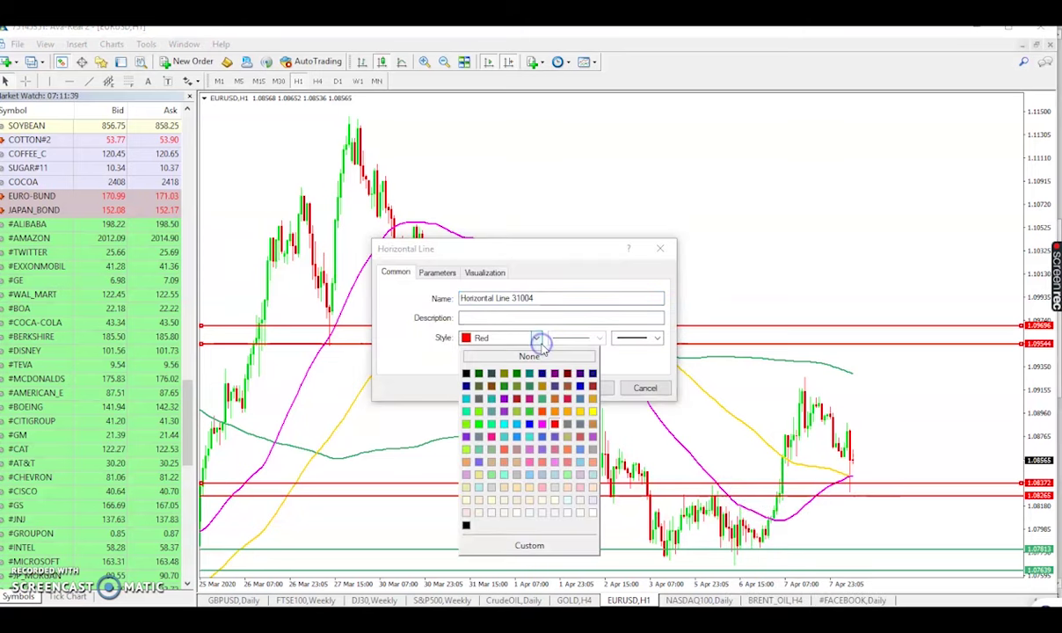
pyautogui.click(529, 386)
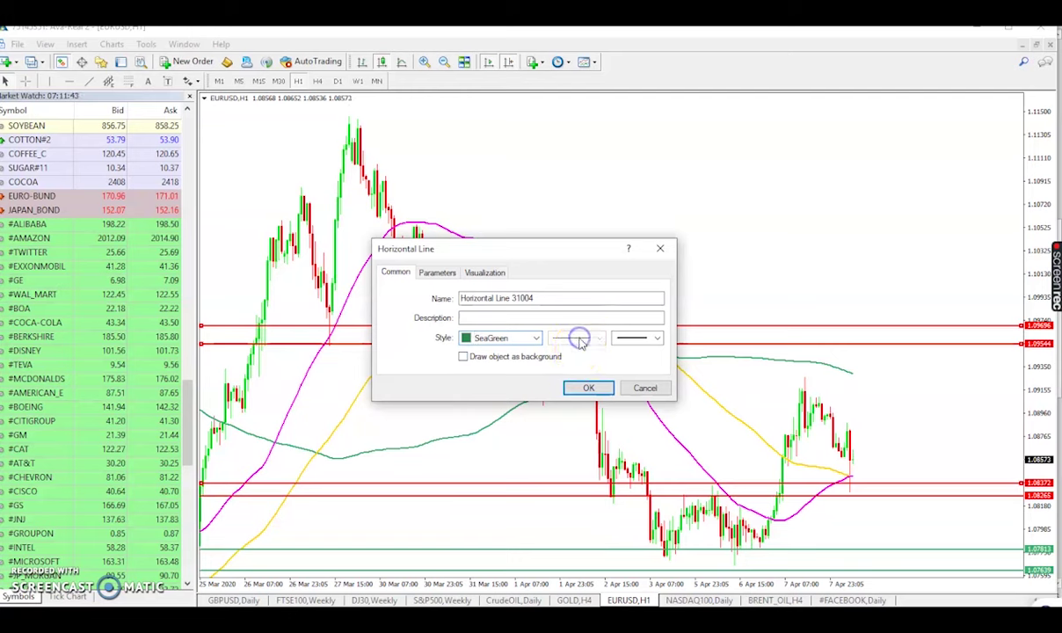
pyautogui.click(631, 338)
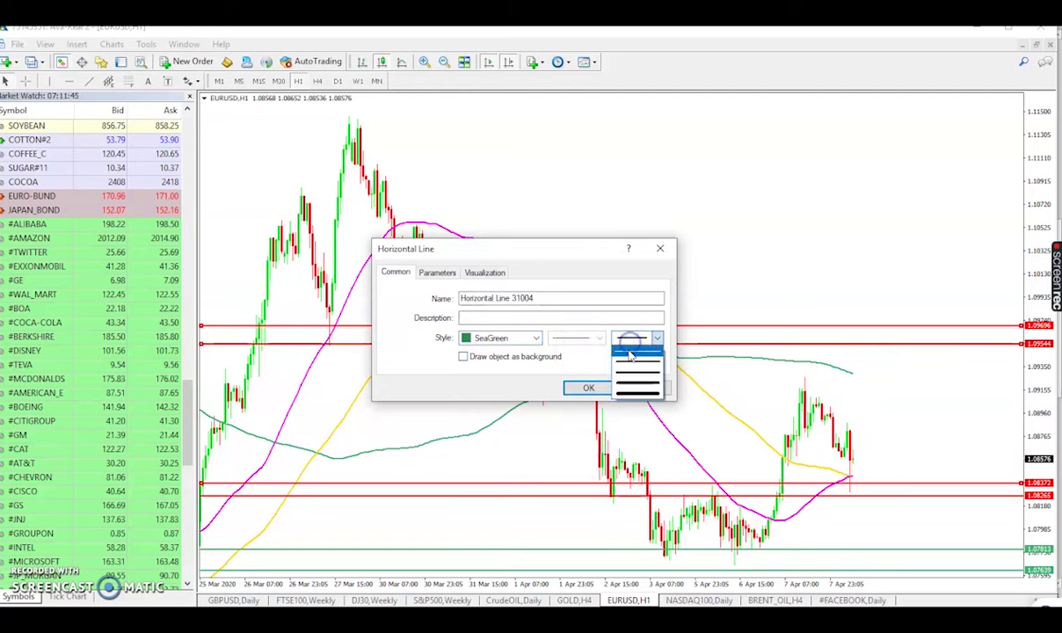
pyautogui.click(630, 352)
pyautogui.click(575, 338)
pyautogui.click(570, 359)
pyautogui.click(591, 388)
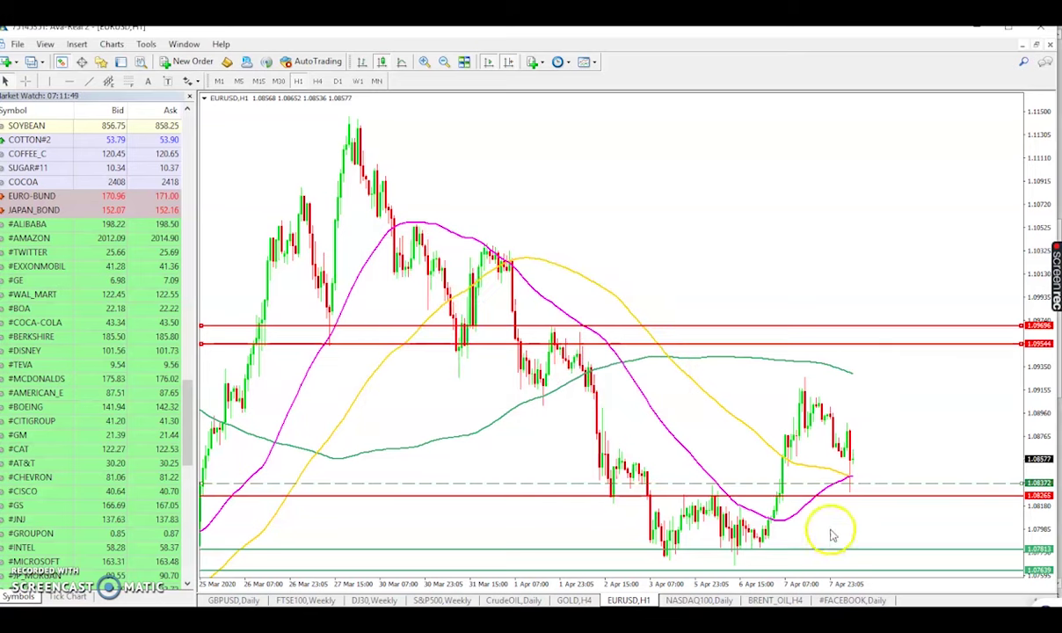
# - Recolor the horizontal line at 1.08265 LimeGreen and set it to the thinnest width
pyautogui.rightClick(834, 498)
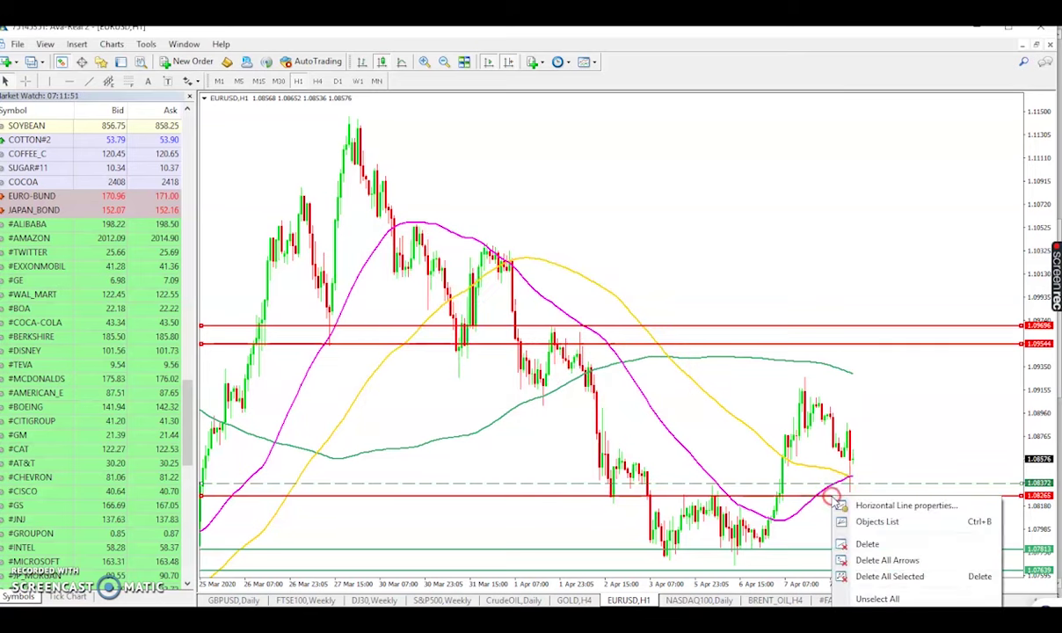
pyautogui.click(867, 508)
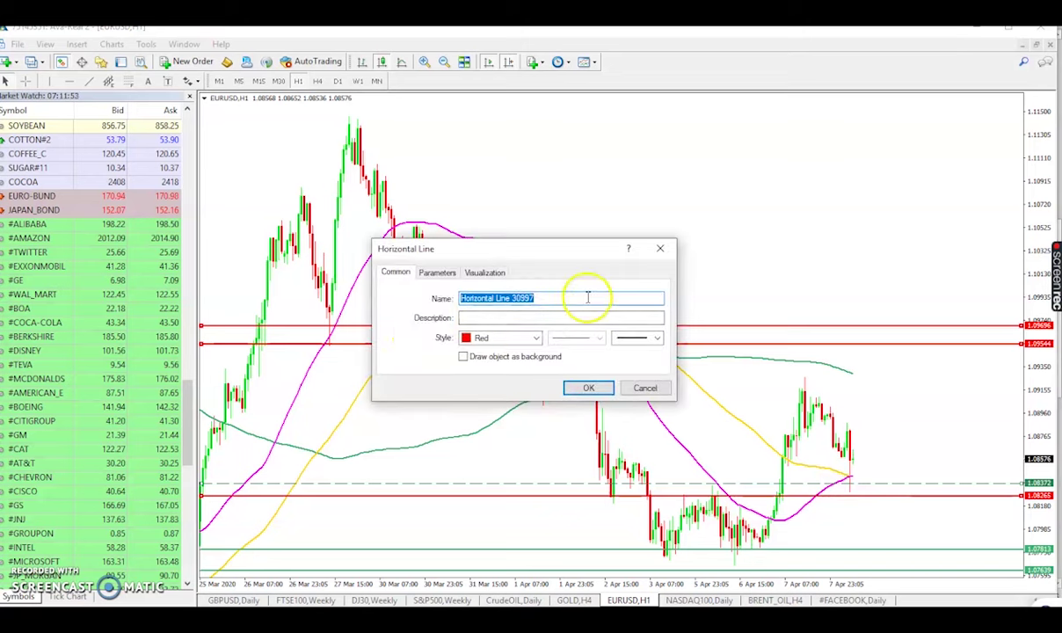
pyautogui.click(624, 339)
pyautogui.click(631, 358)
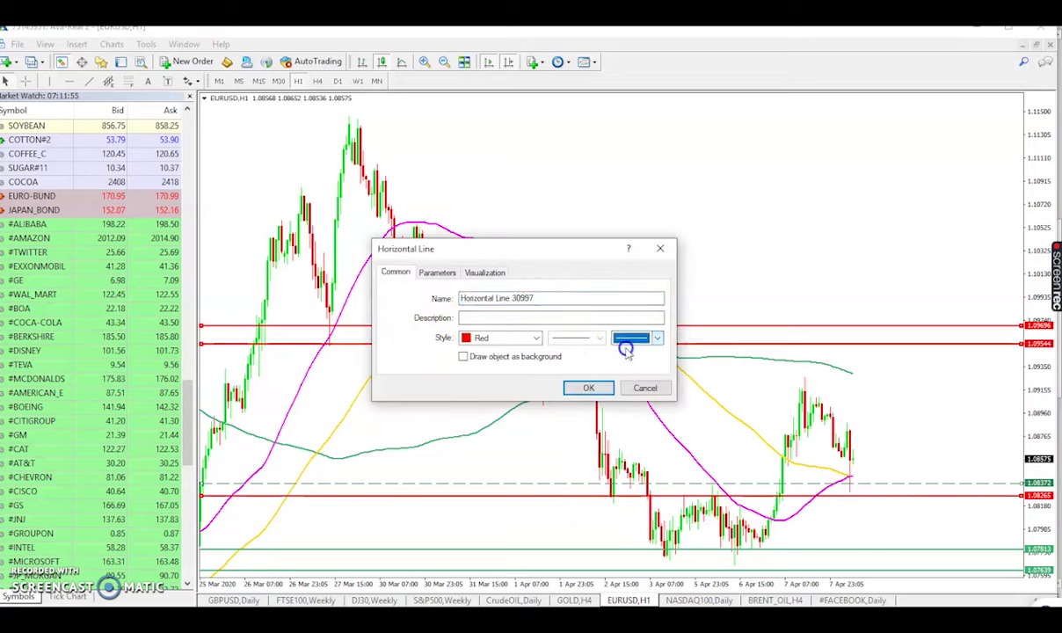
pyautogui.click(536, 338)
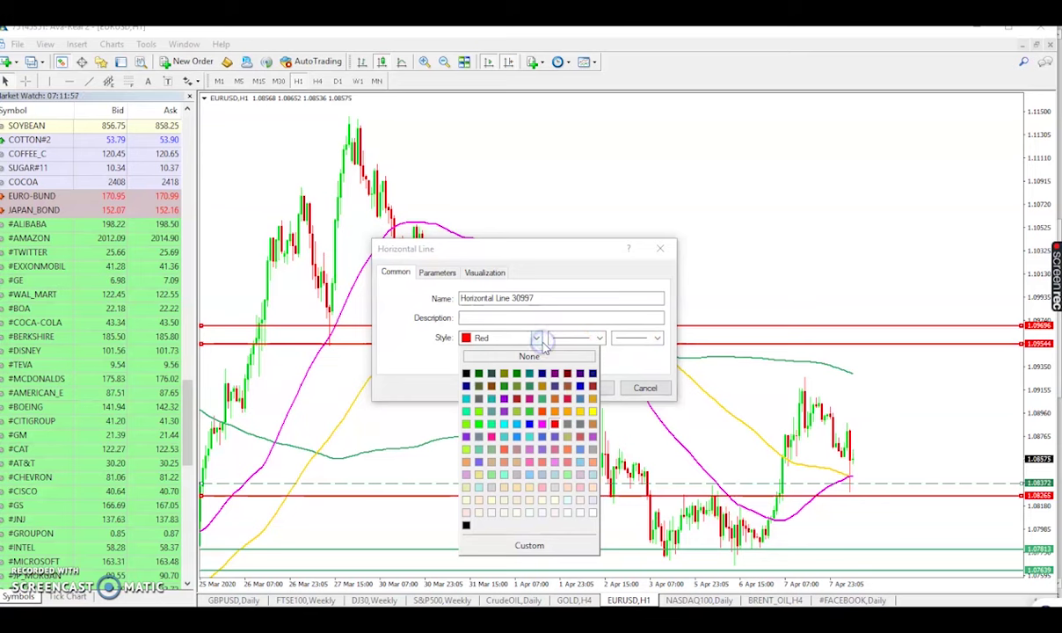
pyautogui.click(500, 398)
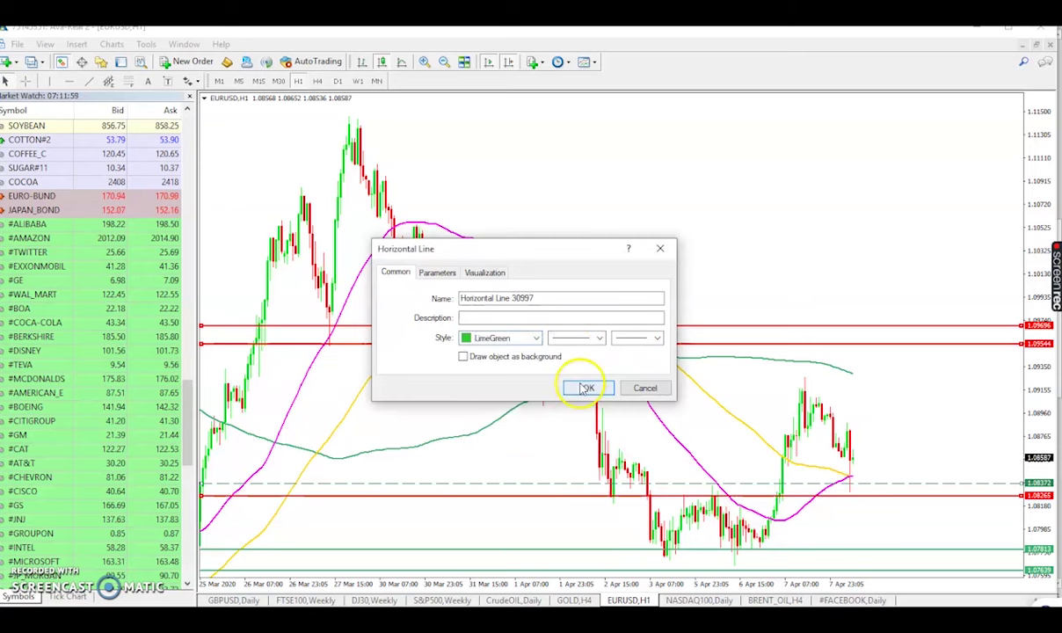
pyautogui.click(580, 385)
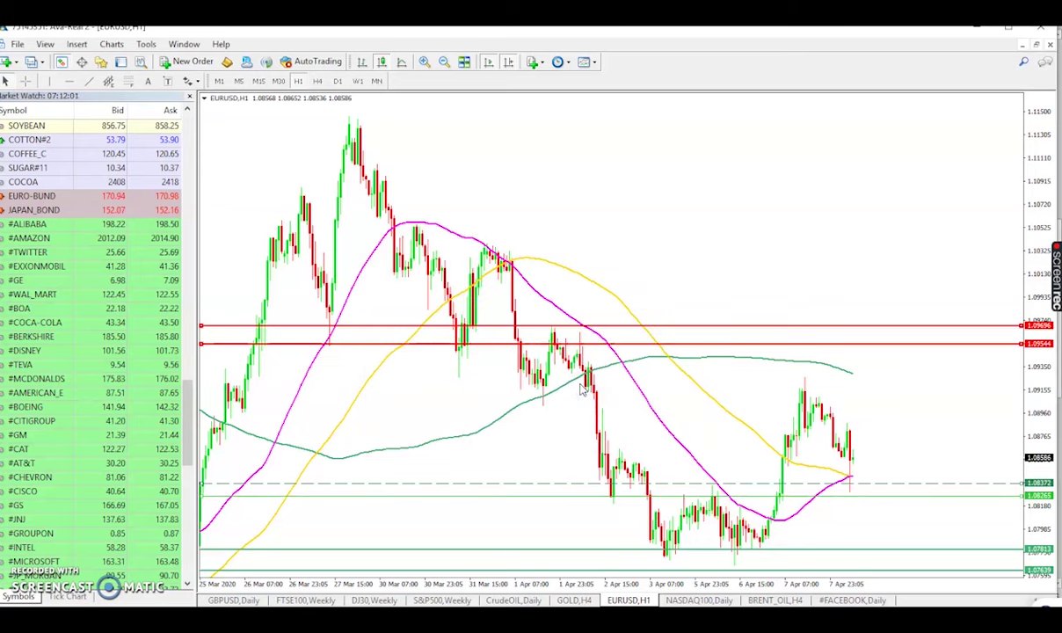
# - Change the LimeGreen horizontal line at 1.08265 to a dashed line style
pyautogui.click(479, 503)
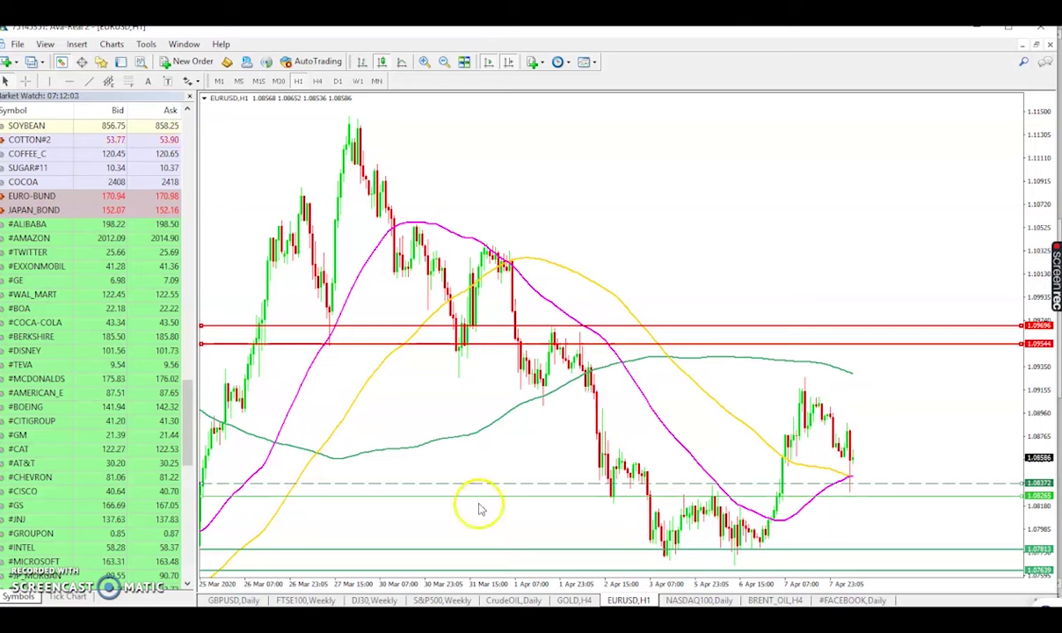
pyautogui.rightClick(479, 503)
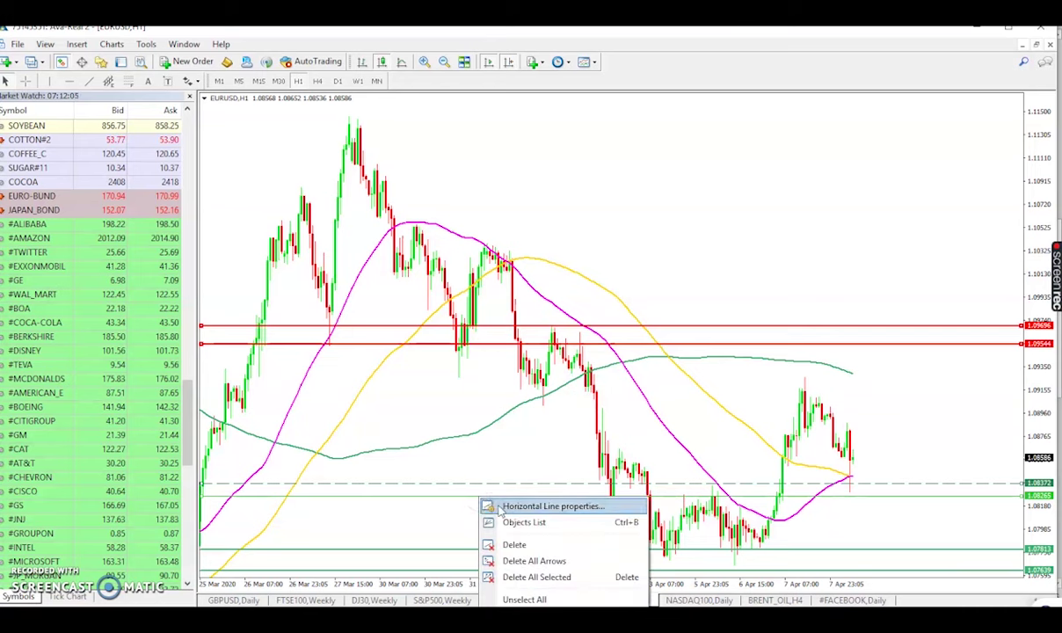
pyautogui.click(496, 504)
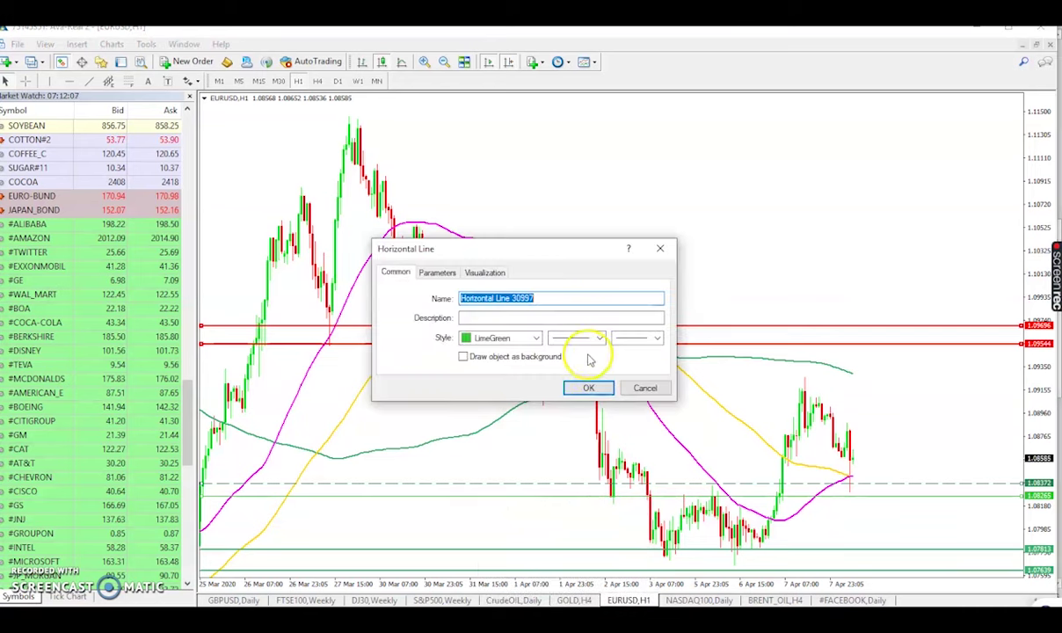
pyautogui.click(655, 341)
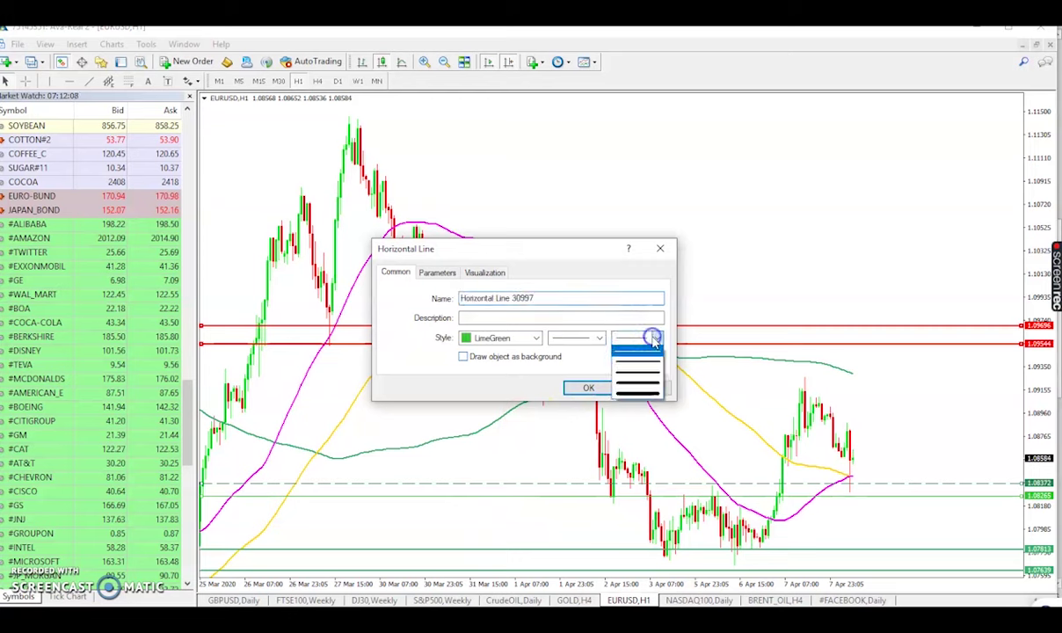
pyautogui.click(591, 338)
pyautogui.click(591, 338)
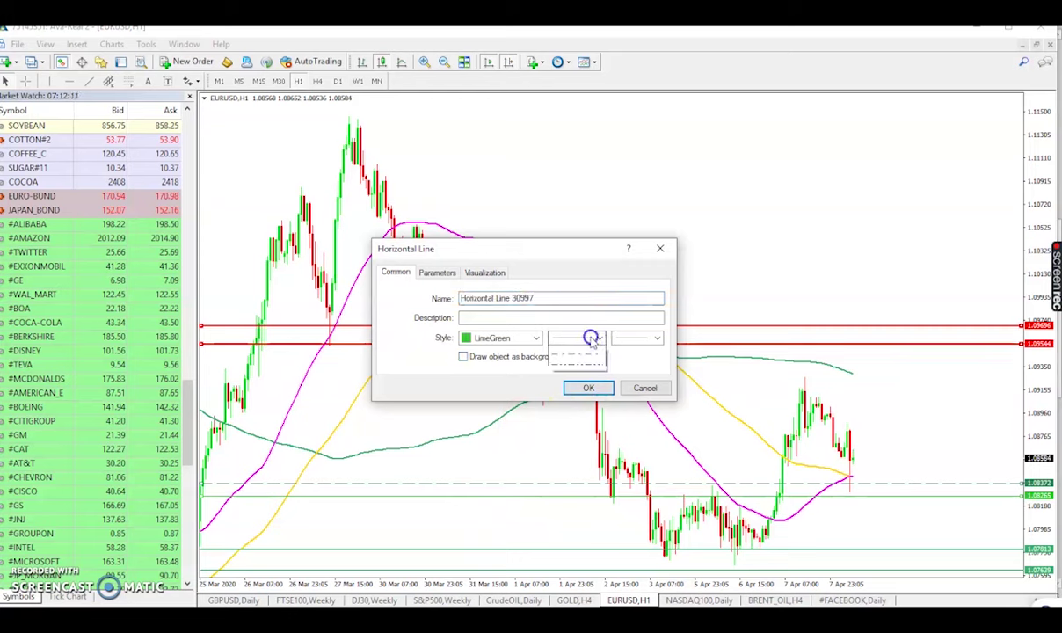
pyautogui.click(591, 363)
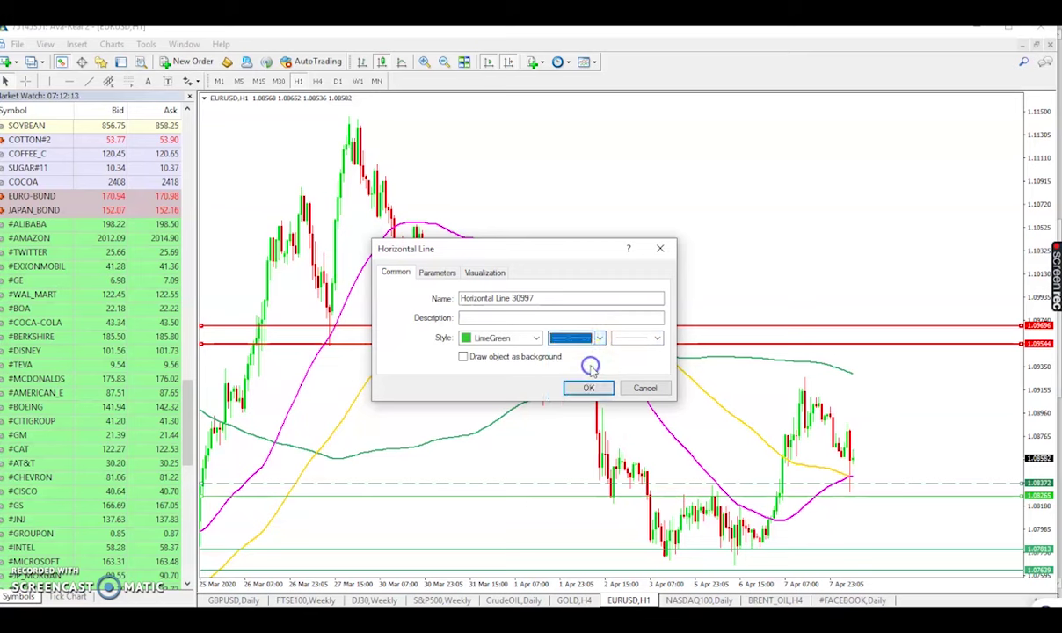
pyautogui.click(590, 389)
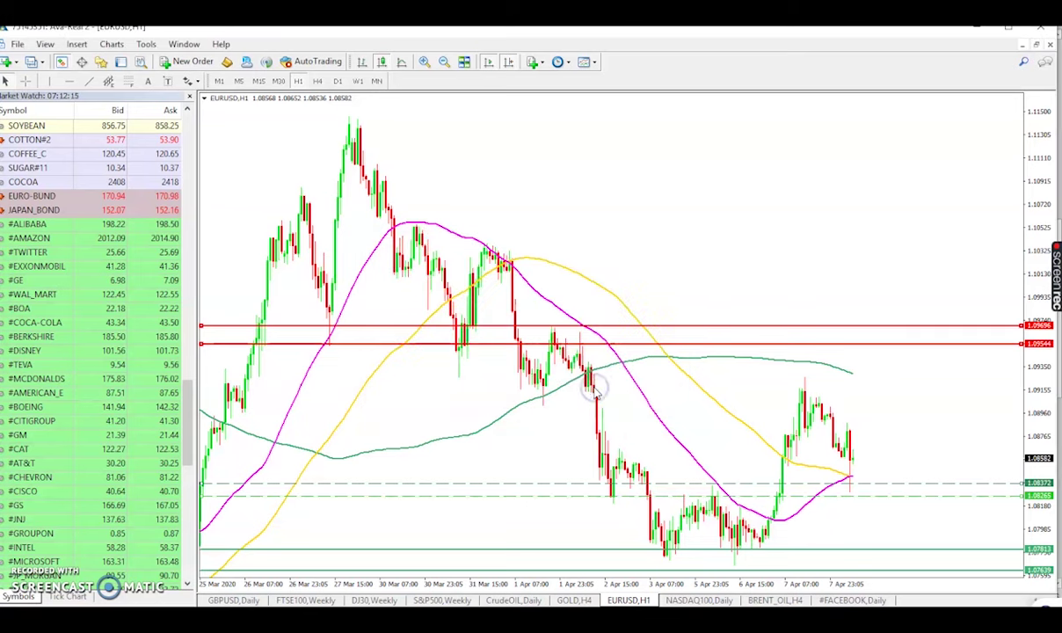